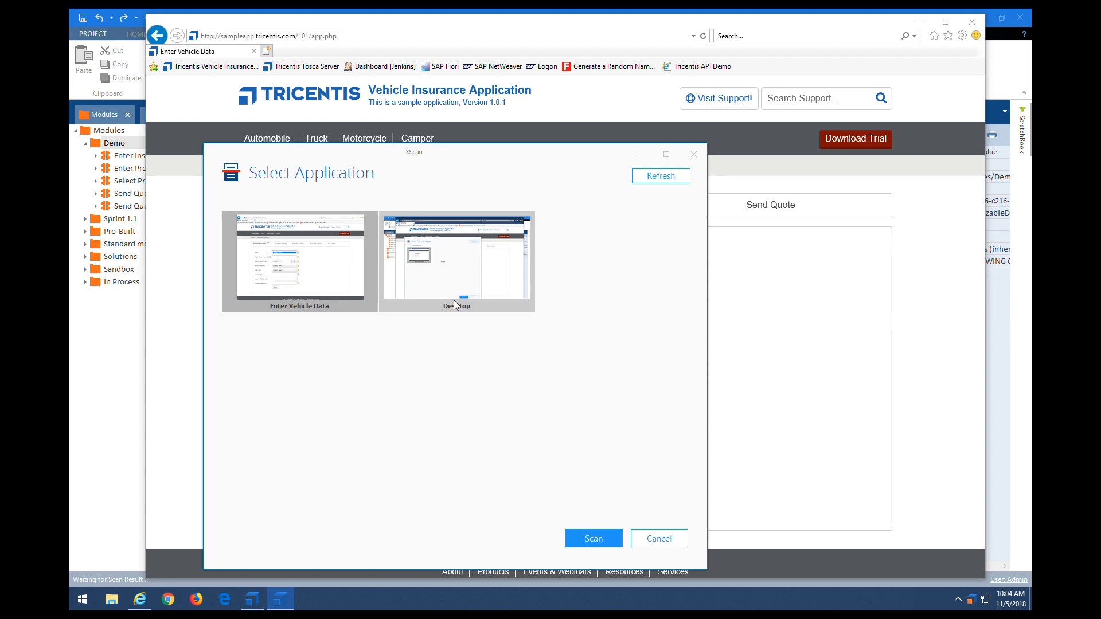
Step: Scan the Enter Vehicle Data page for Make, Engine Performance, Date of Manufacture, Seats, Fuel Type, List Price and Annual Mileage
{"action": "double_click", "coordinate": [299, 284]}
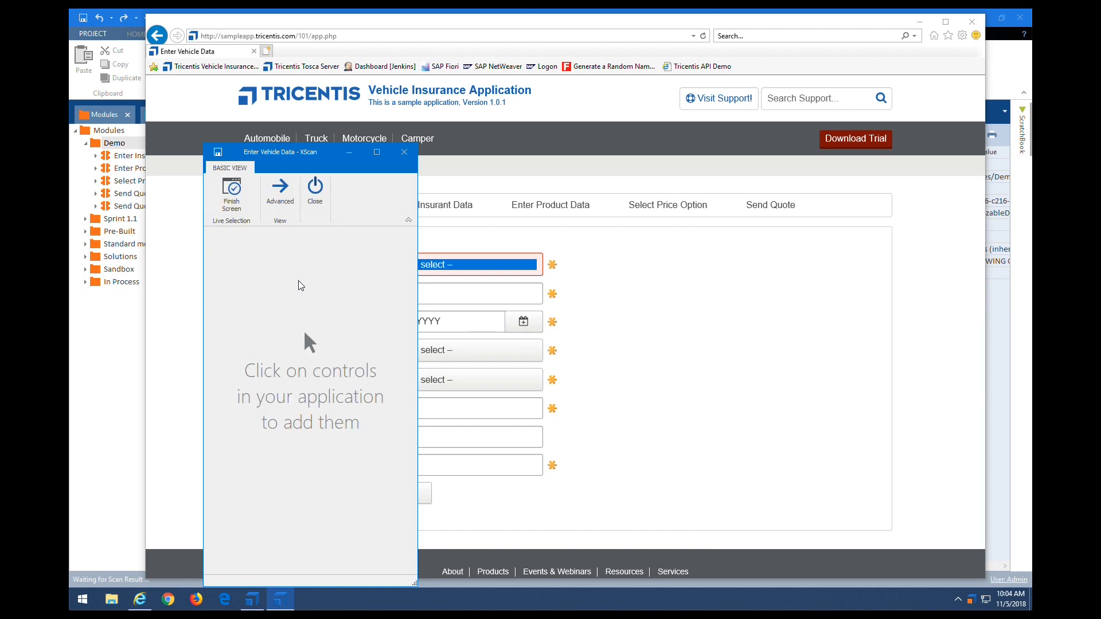
{"action": "left_click_drag", "start_coordinate": [265, 157], "coordinate": [804, 101]}
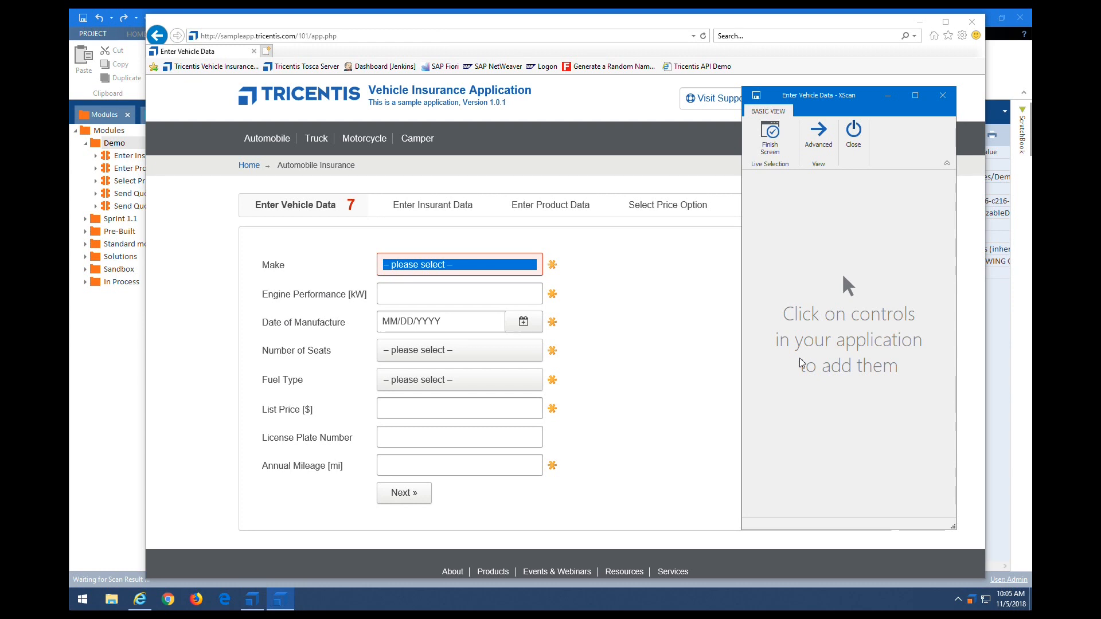
{"action": "left_click", "coordinate": [445, 271]}
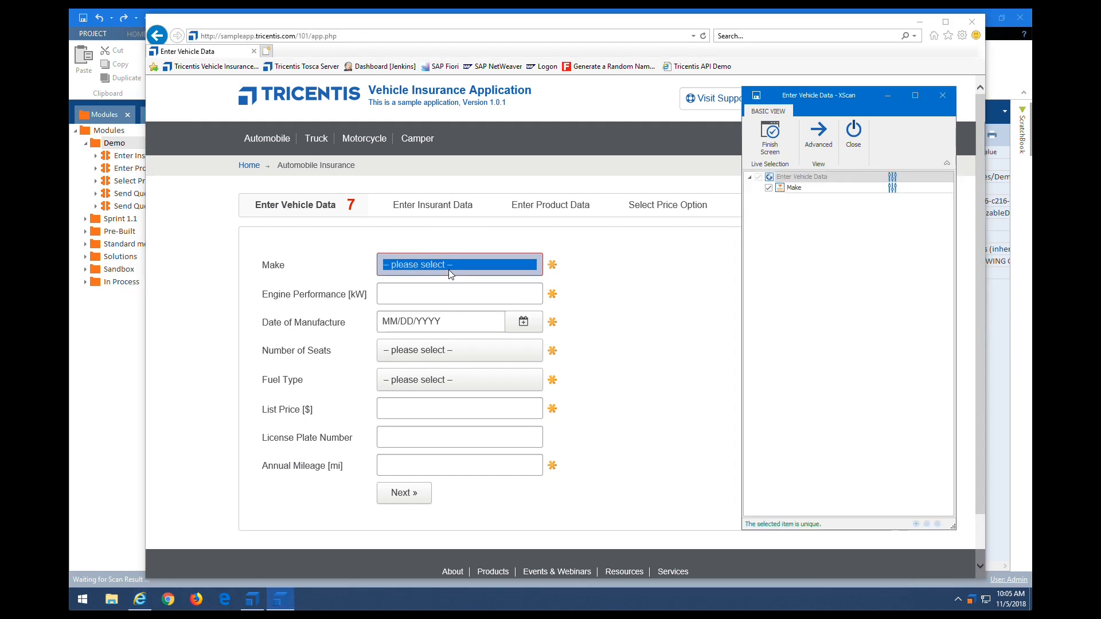
{"action": "left_click", "coordinate": [450, 298]}
{"action": "left_click", "coordinate": [445, 322]}
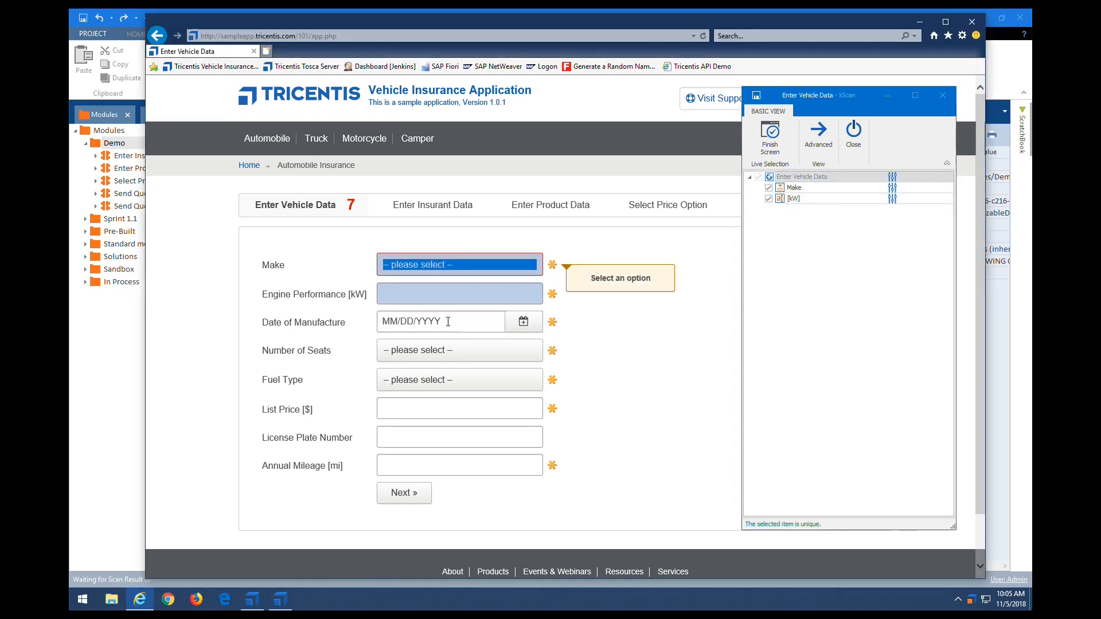
{"action": "left_click", "coordinate": [450, 354]}
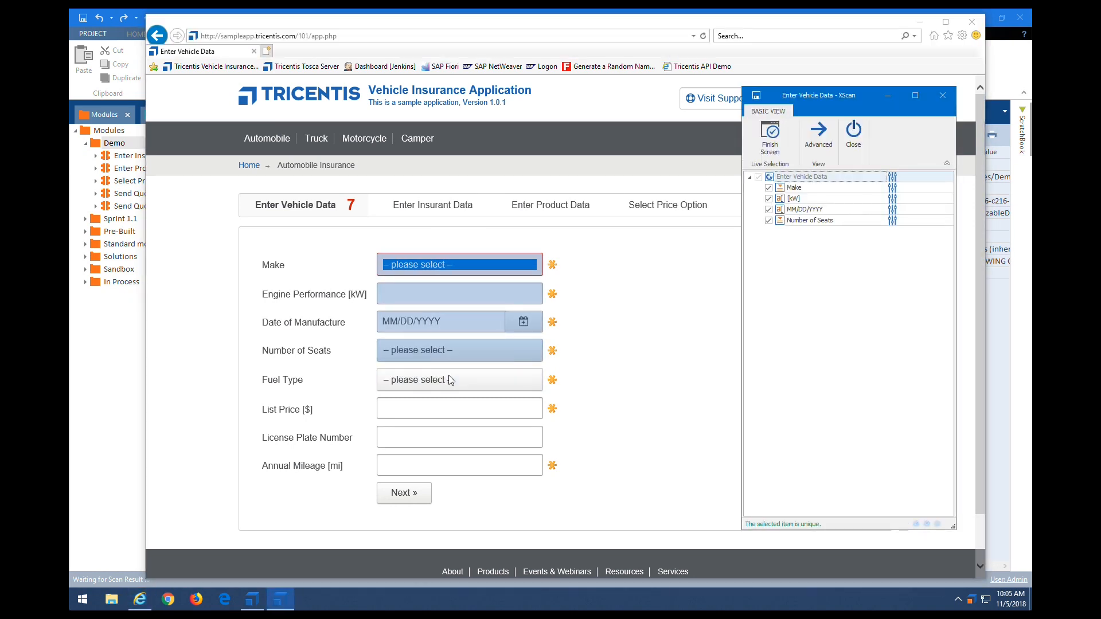
{"action": "left_click", "coordinate": [448, 377]}
{"action": "left_click", "coordinate": [444, 404]}
{"action": "left_click", "coordinate": [459, 464]}
Step: Add the Next button and save the scanned controls as the Enter Vehicle Data module
{"action": "left_click", "coordinate": [414, 494]}
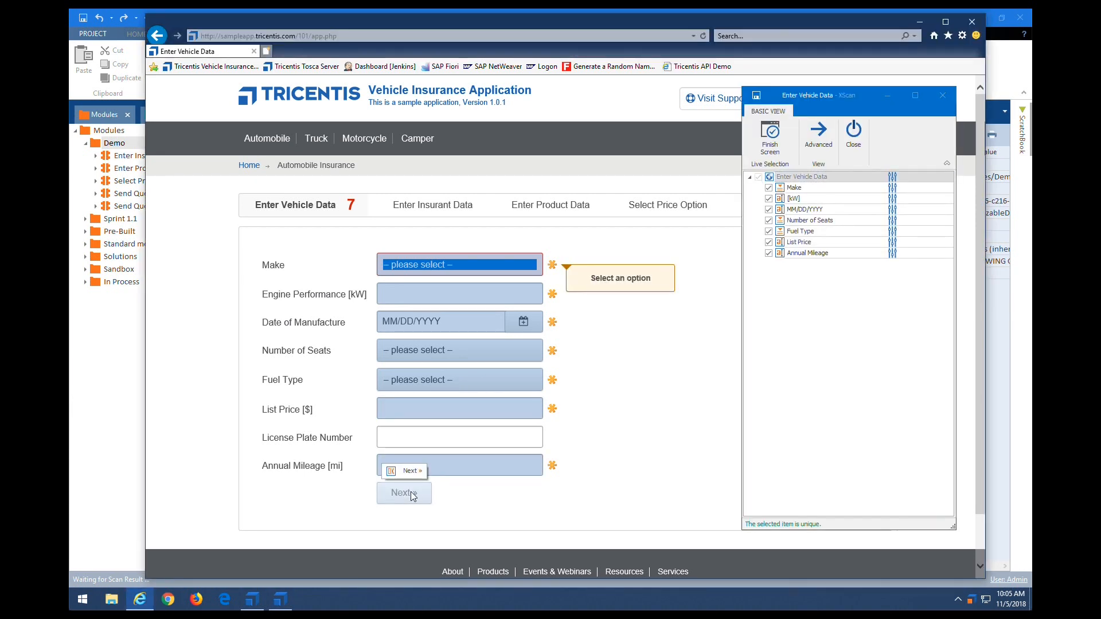
{"action": "left_click", "coordinate": [403, 496]}
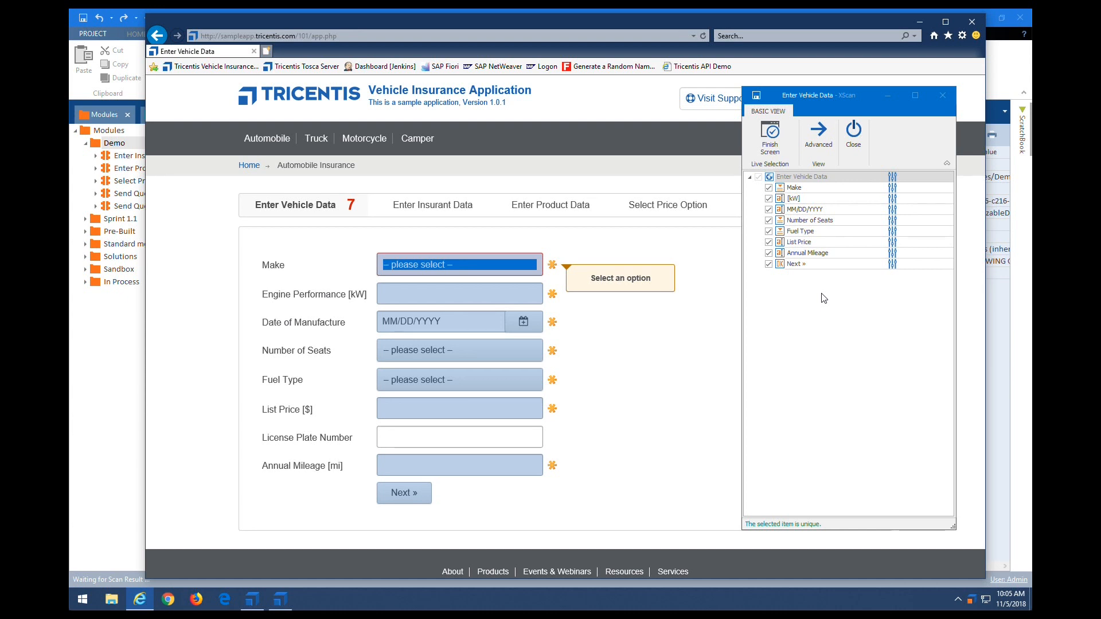
{"action": "left_click", "coordinate": [770, 135]}
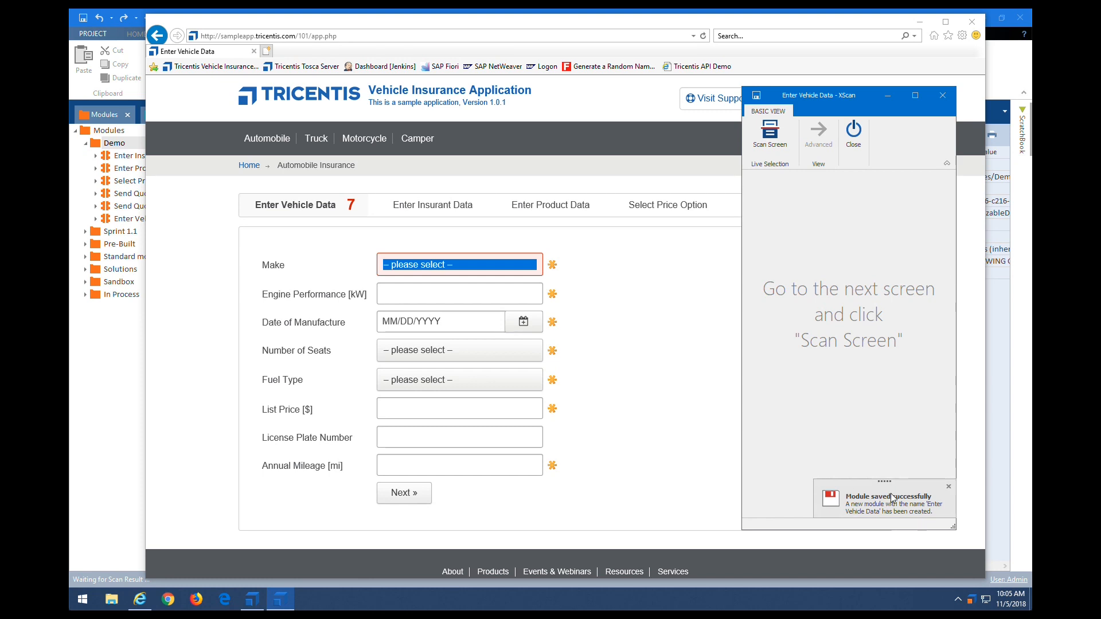
Step: Close XScan and move the new Enter Vehicle Data module to the top of Modules > Demo
{"action": "left_click", "coordinate": [855, 129]}
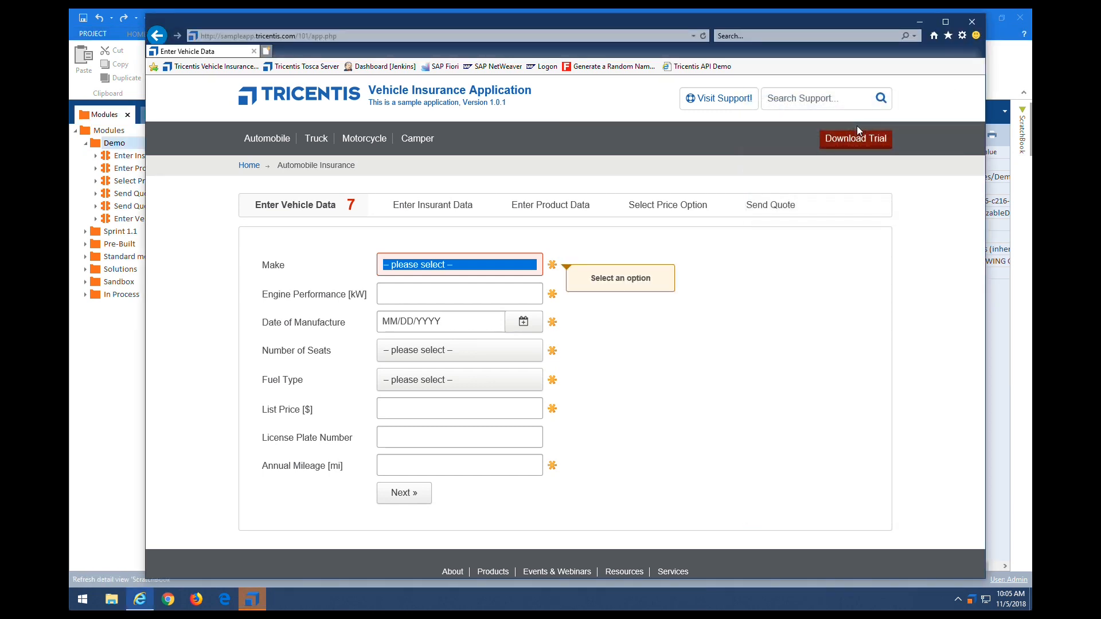
{"action": "left_click", "coordinate": [108, 408]}
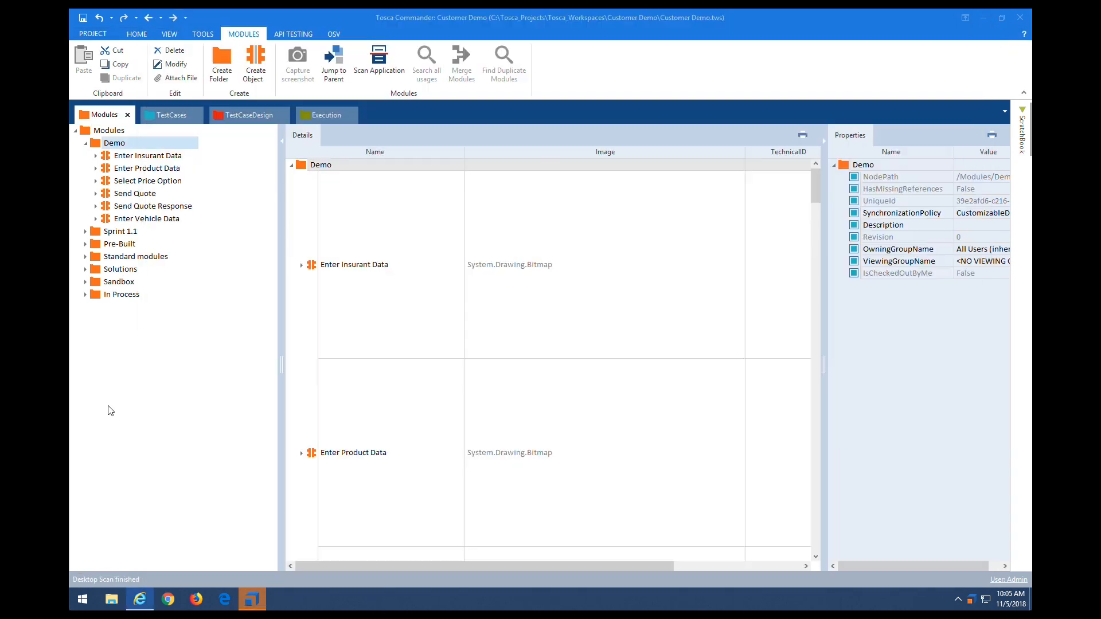
{"action": "left_click", "coordinate": [166, 222]}
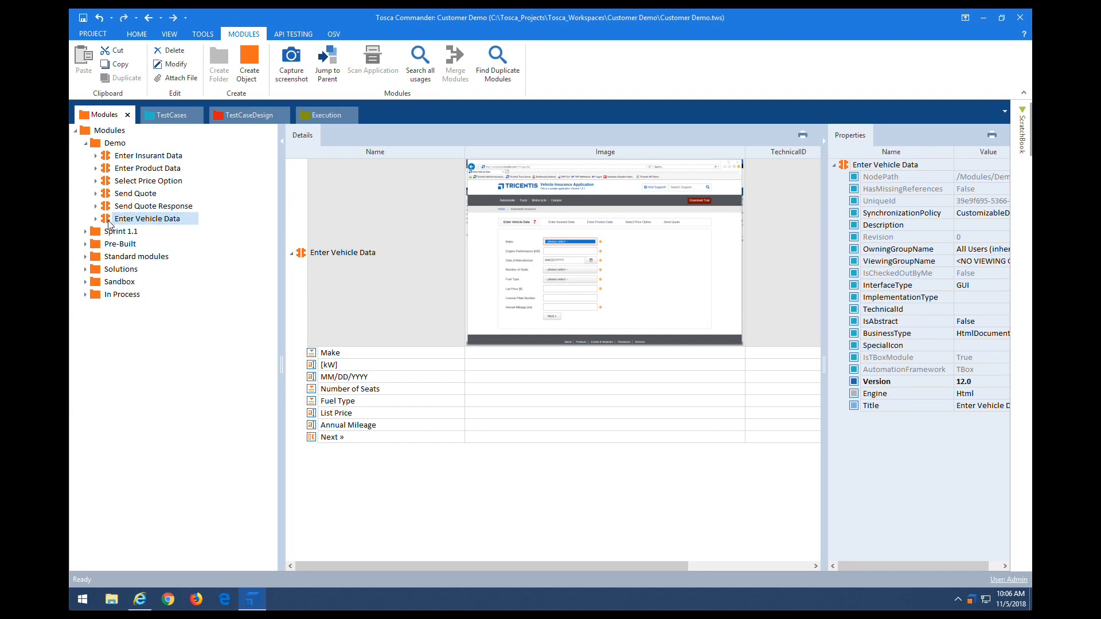
{"action": "left_click_drag", "start_coordinate": [109, 223], "coordinate": [102, 167]}
{"action": "left_click", "coordinate": [101, 169]}
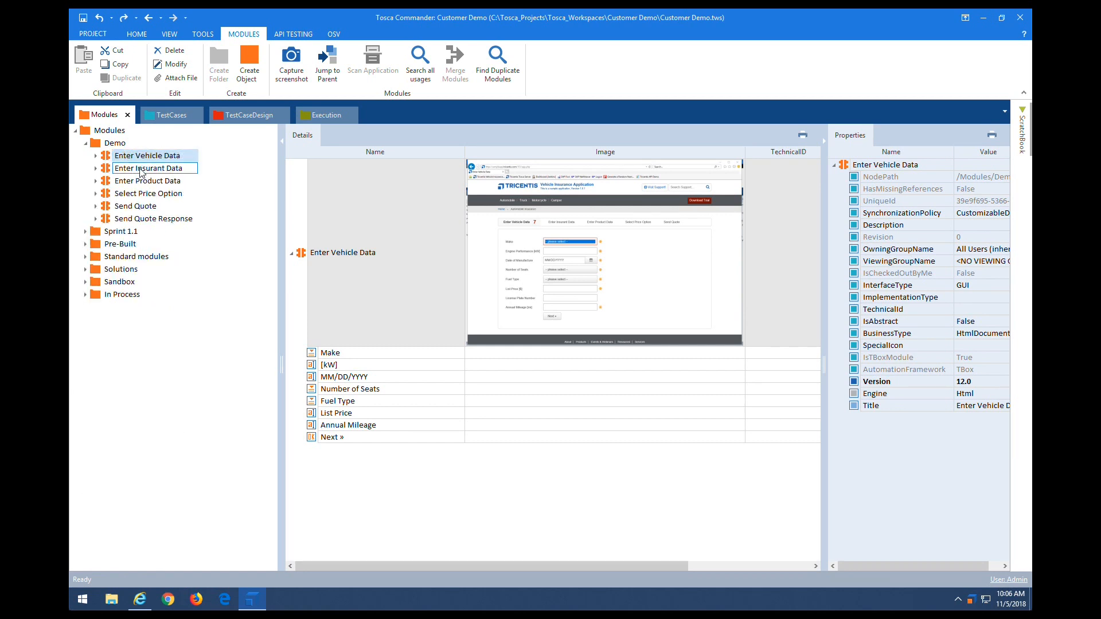
Step: Drag all six Demo modules onto the Demo test case folder to build a new test case
{"action": "left_click", "coordinate": [138, 218]}
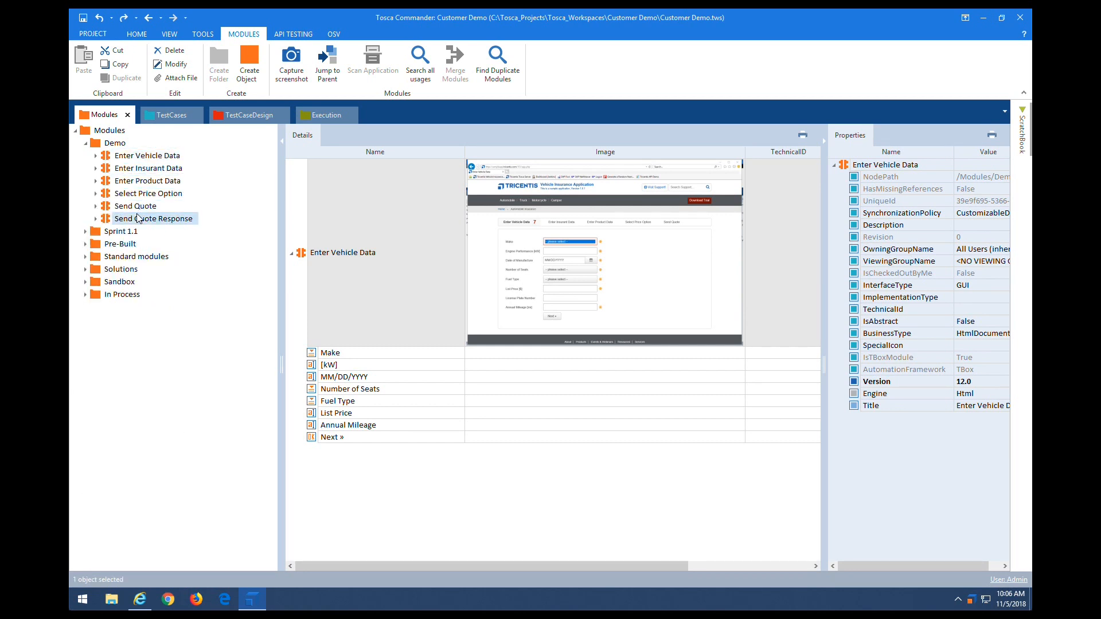
{"action": "left_click", "coordinate": [131, 154], "text": "shift"}
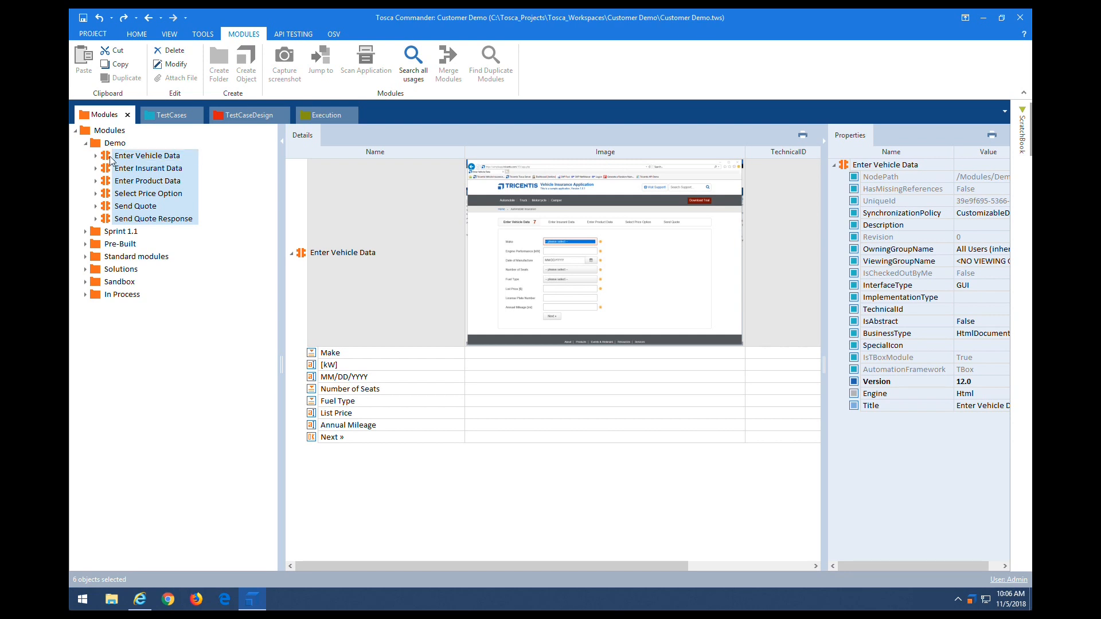
{"action": "mouse_move", "coordinate": [119, 156]}
{"action": "left_mouse_down"}
{"action": "mouse_move", "coordinate": [166, 115]}
{"action": "mouse_move", "coordinate": [125, 147]}
{"action": "left_mouse_up"}
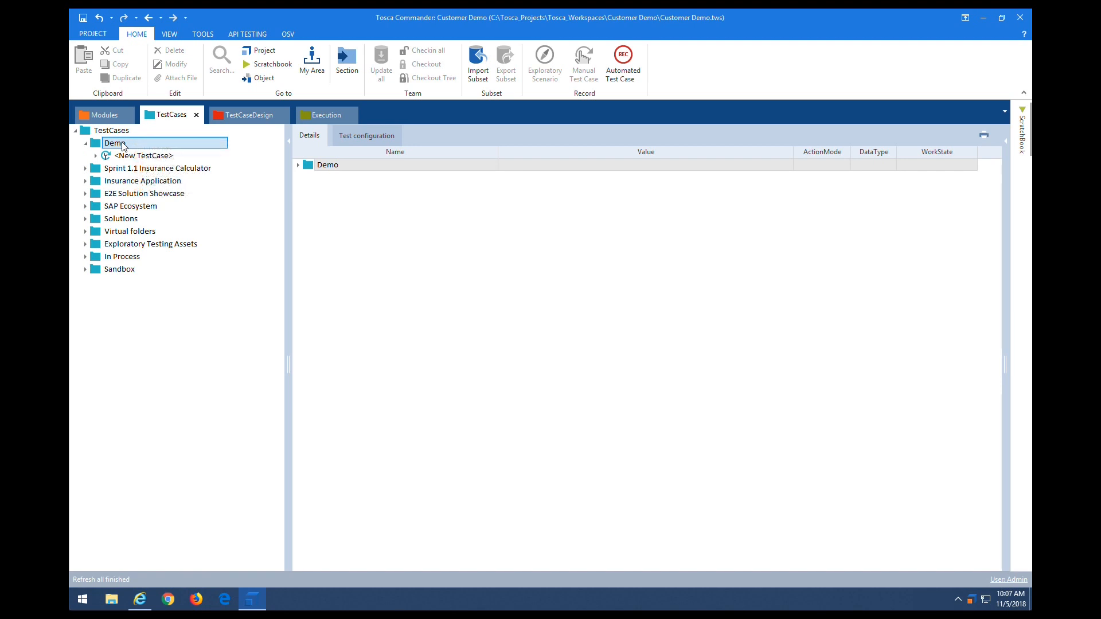
Step: Accept the new test case built from the modules and rename it 'Web App Demo'
{"action": "key", "text": "Return"}
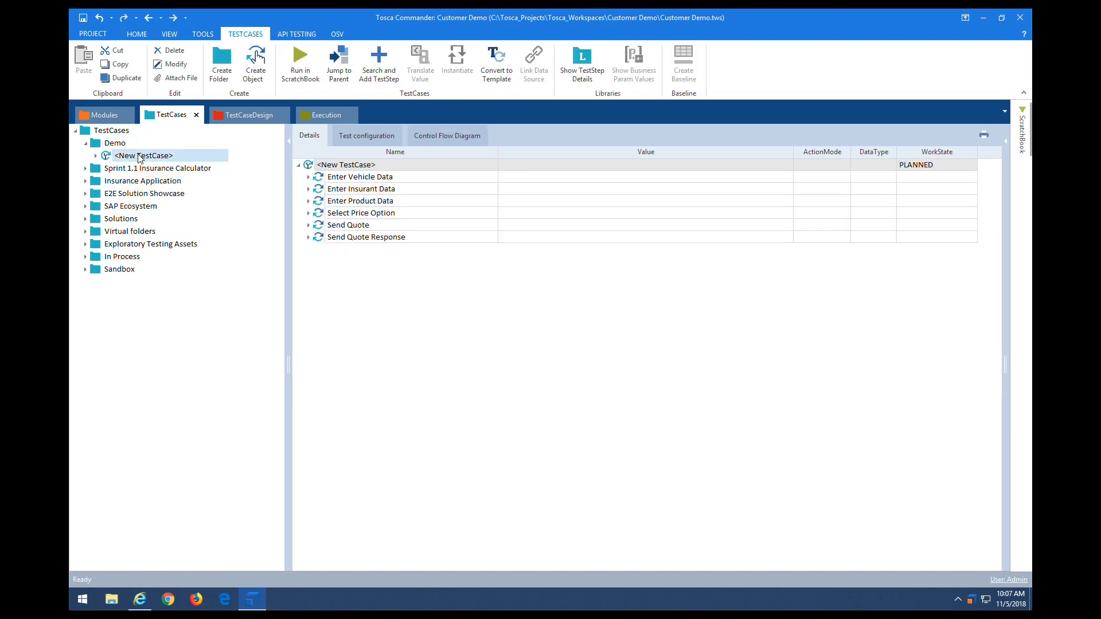
{"action": "left_click", "coordinate": [179, 155]}
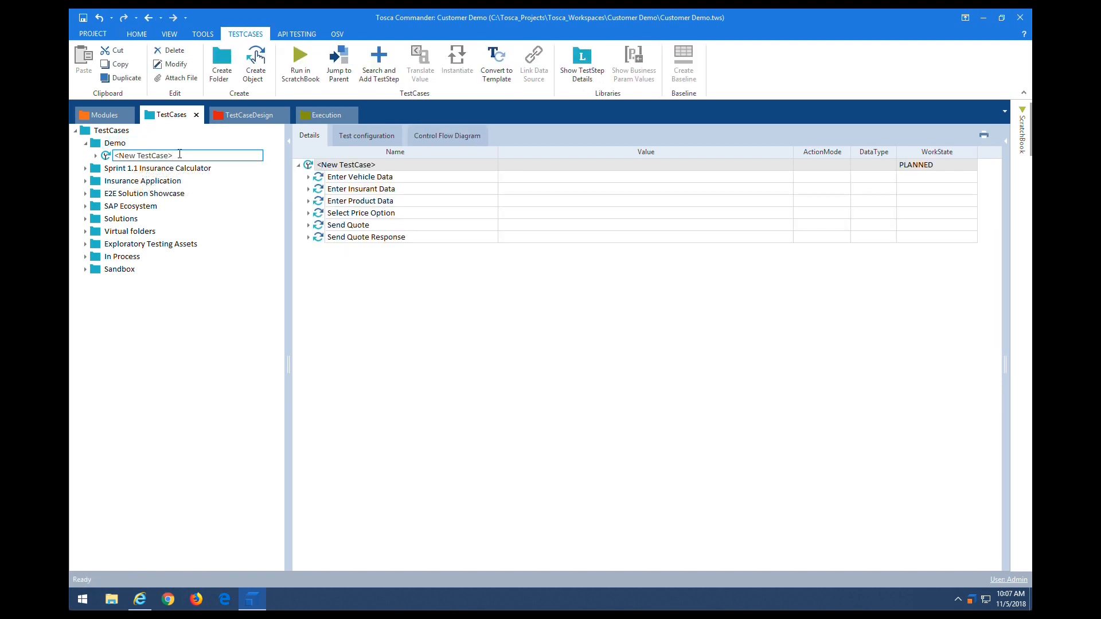
{"action": "left_click_drag", "start_coordinate": [180, 154], "coordinate": [104, 158]}
{"action": "type", "text": "We"}
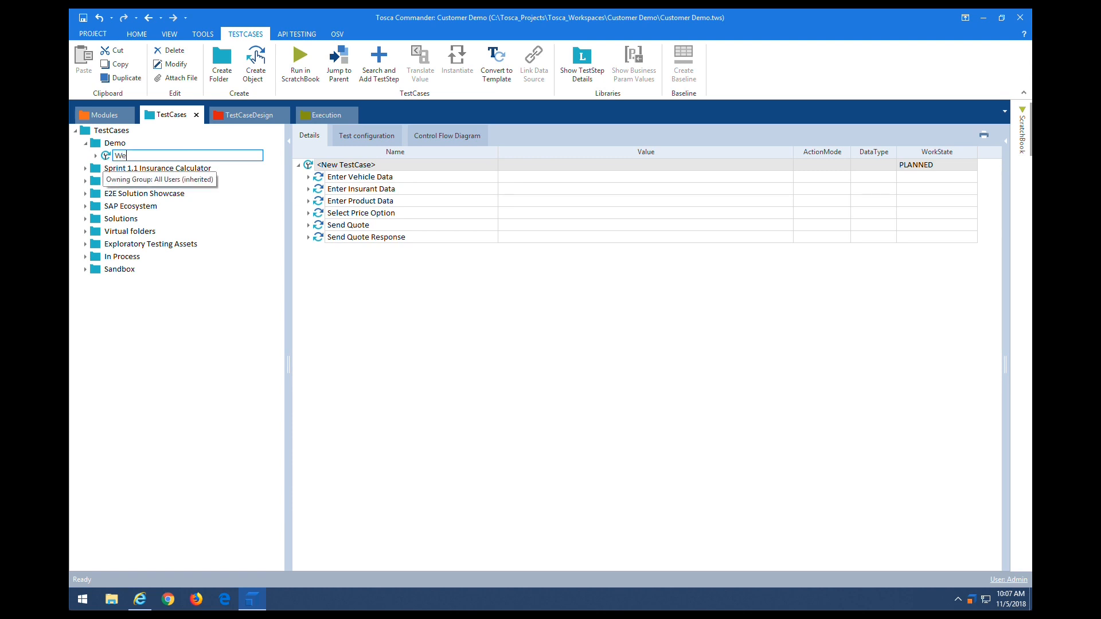
{"action": "type", "text": "b App Demo"}
{"action": "key", "text": "Return"}
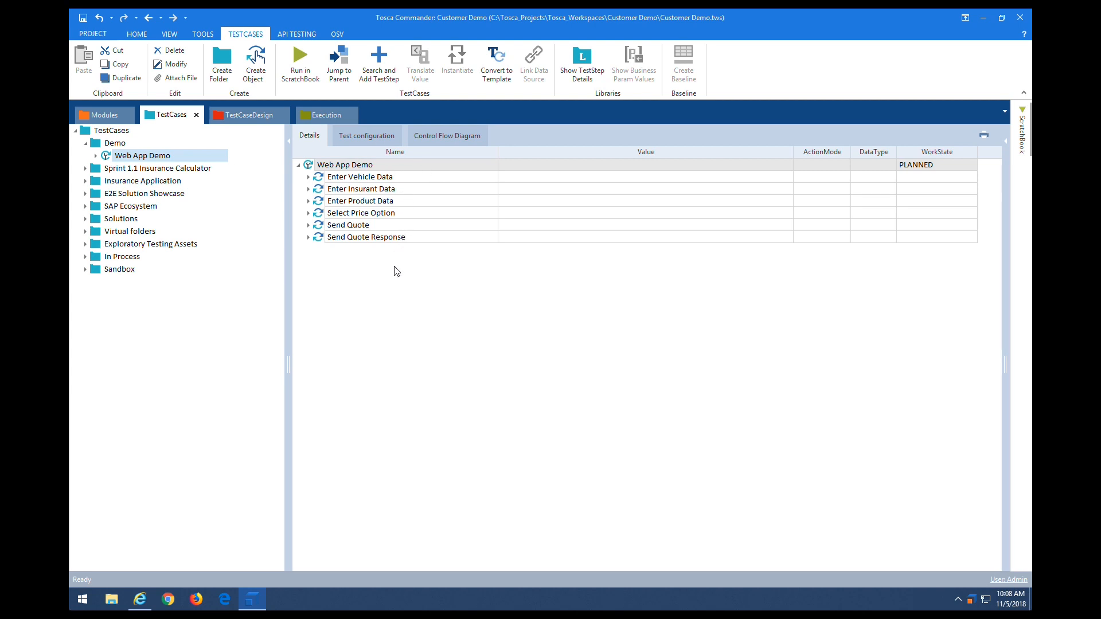
{"action": "right_click", "coordinate": [454, 169]}
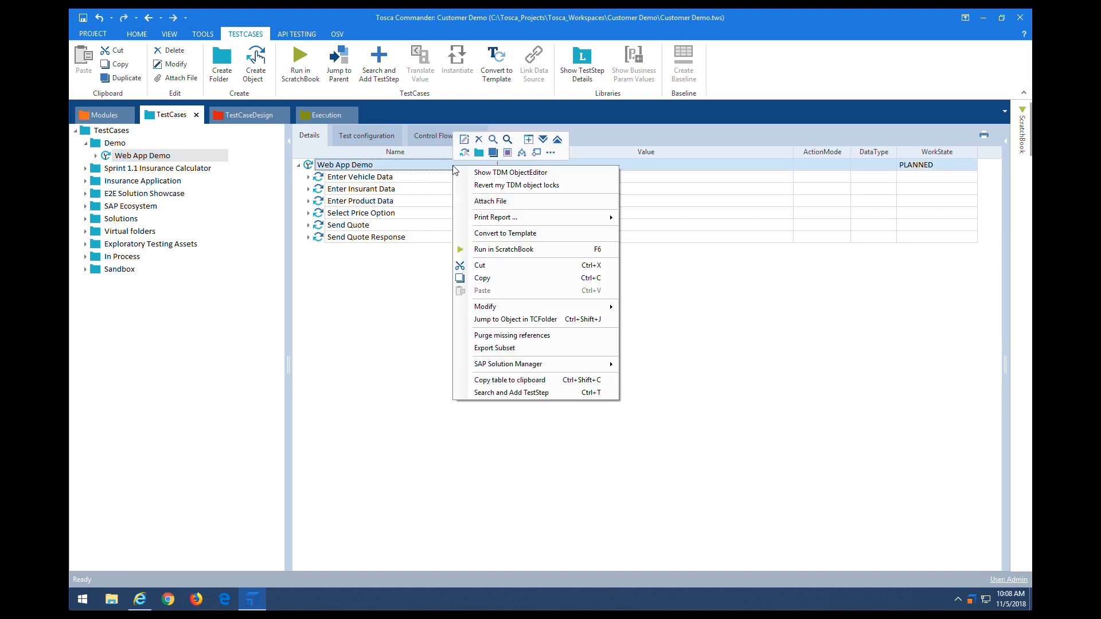
Step: Expand all test steps and choose Porsche from the Make dropdown in Enter Vehicle Data
{"action": "left_click", "coordinate": [543, 140]}
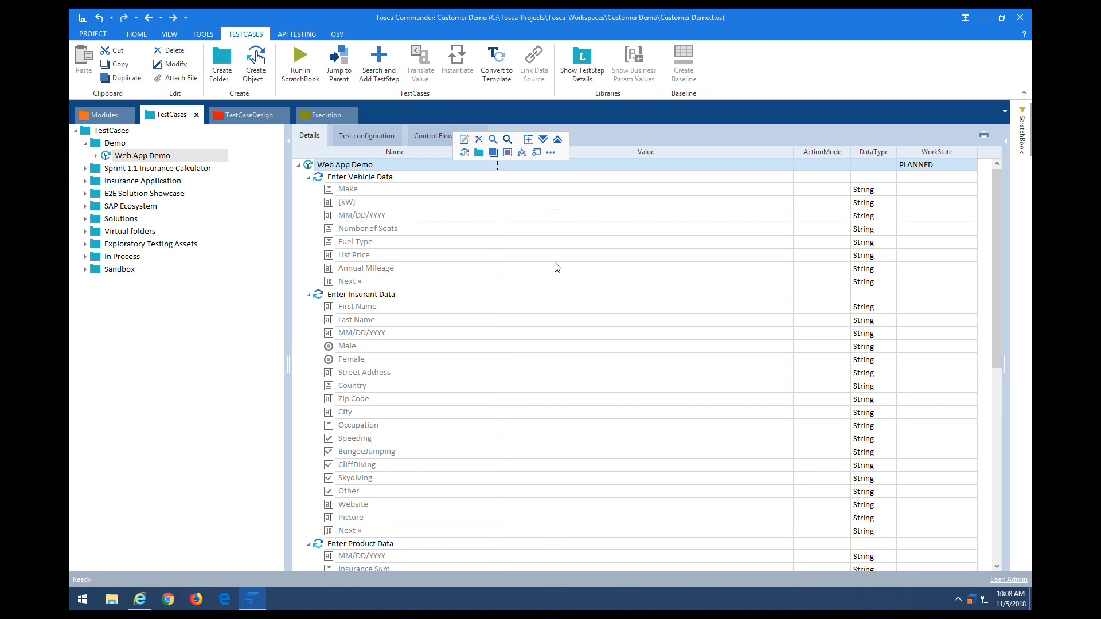
{"action": "left_click", "coordinate": [544, 195]}
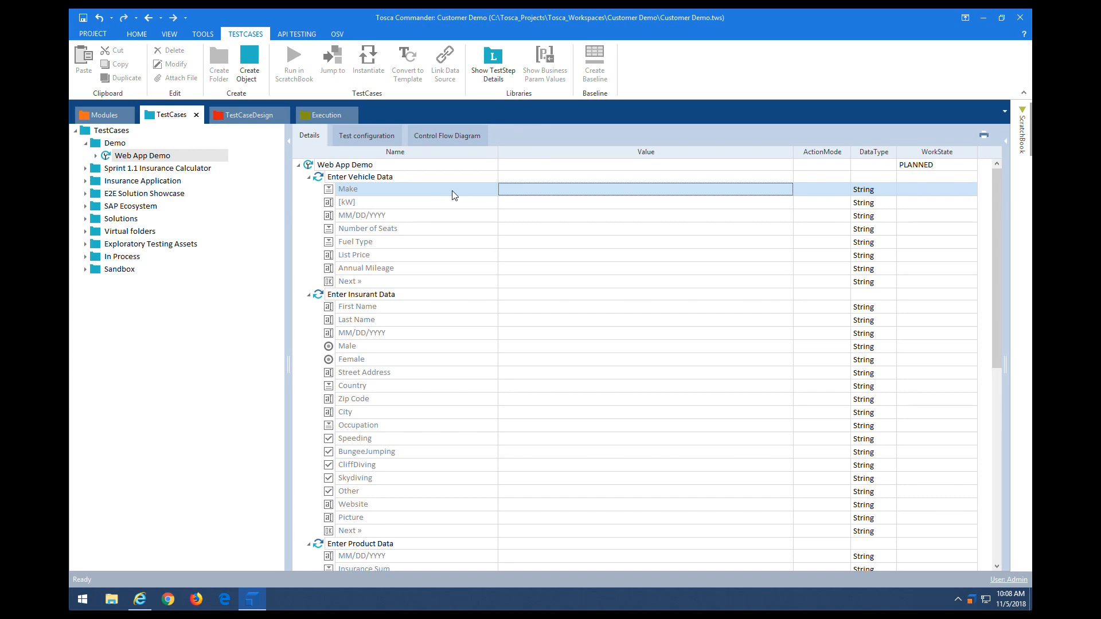
{"action": "left_click", "coordinate": [702, 194]}
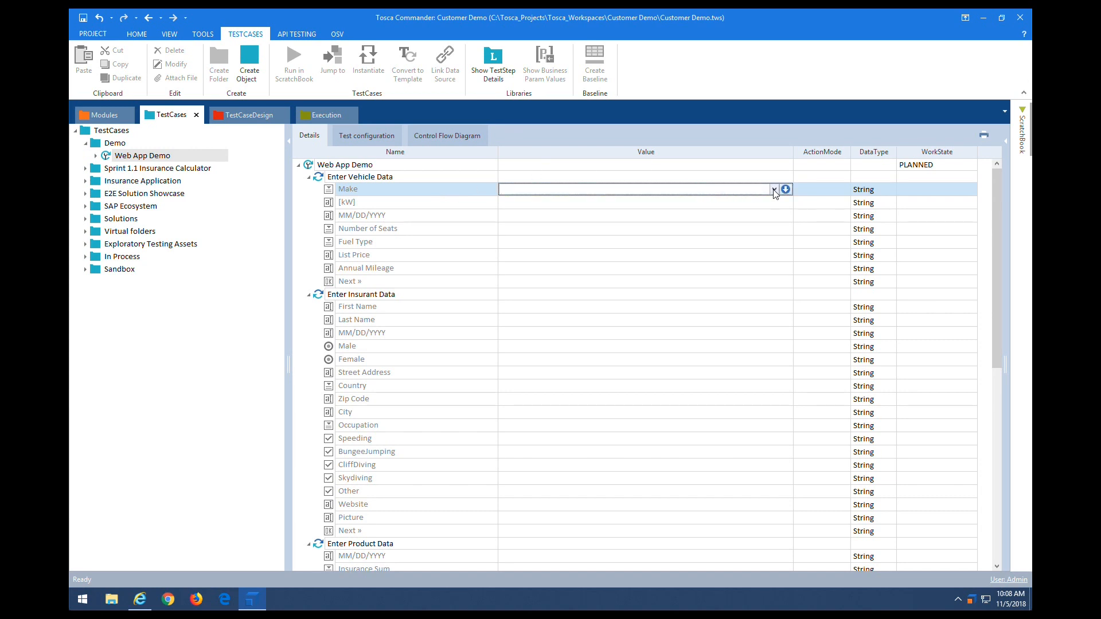
{"action": "left_click", "coordinate": [774, 190]}
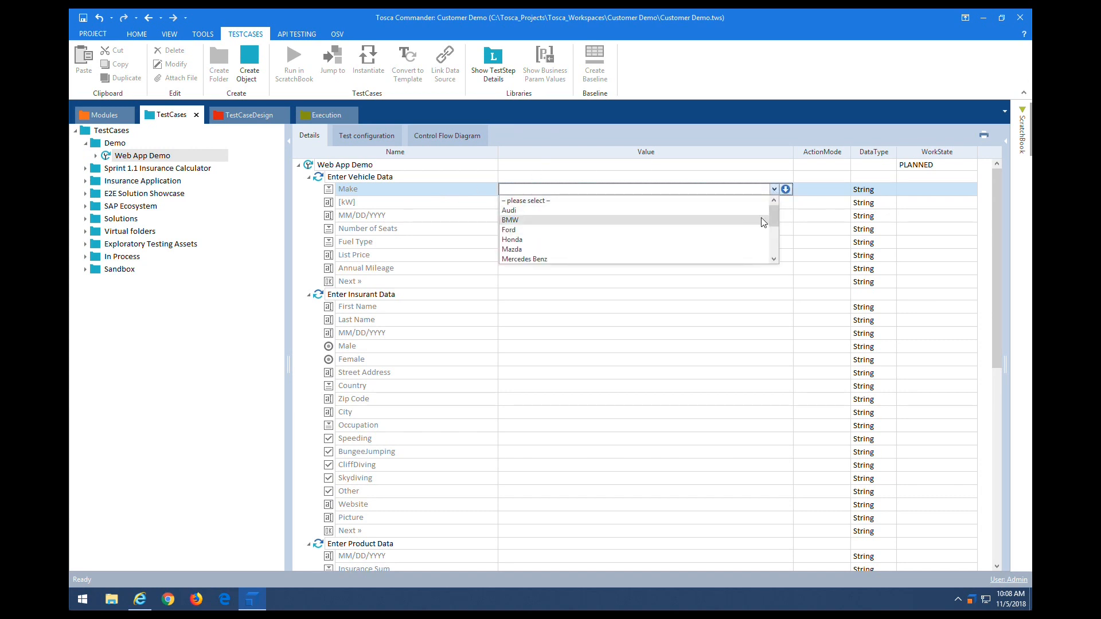
{"action": "mouse_move", "coordinate": [772, 210]}
{"action": "left_mouse_down"}
{"action": "mouse_move", "coordinate": [773, 250]}
{"action": "mouse_move", "coordinate": [772, 202]}
{"action": "mouse_move", "coordinate": [772, 231]}
{"action": "left_mouse_up"}
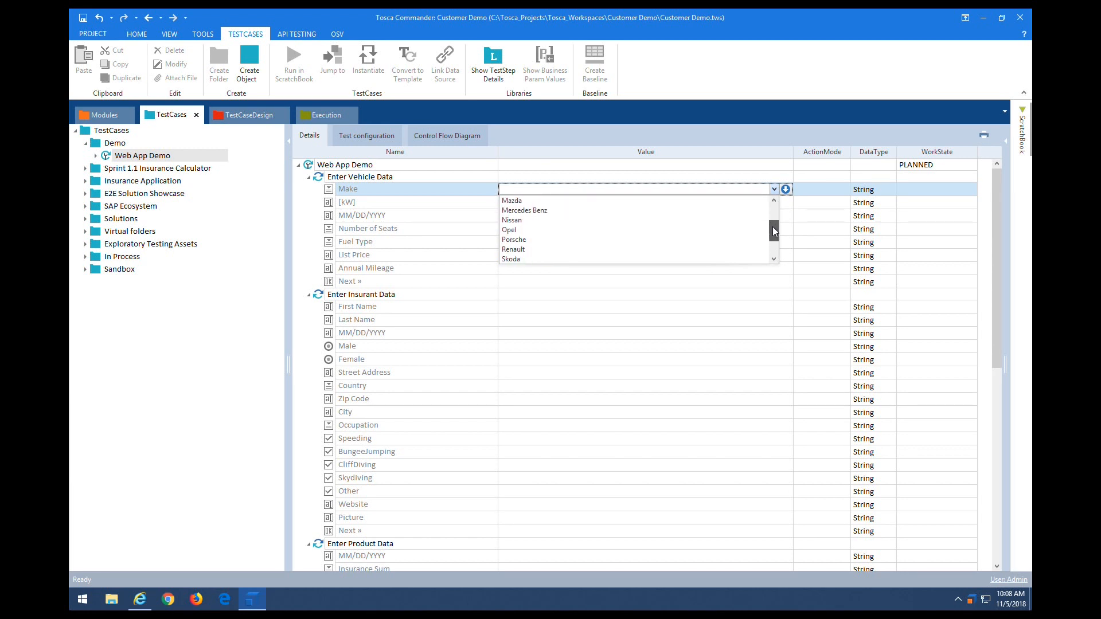
{"action": "left_click", "coordinate": [528, 238]}
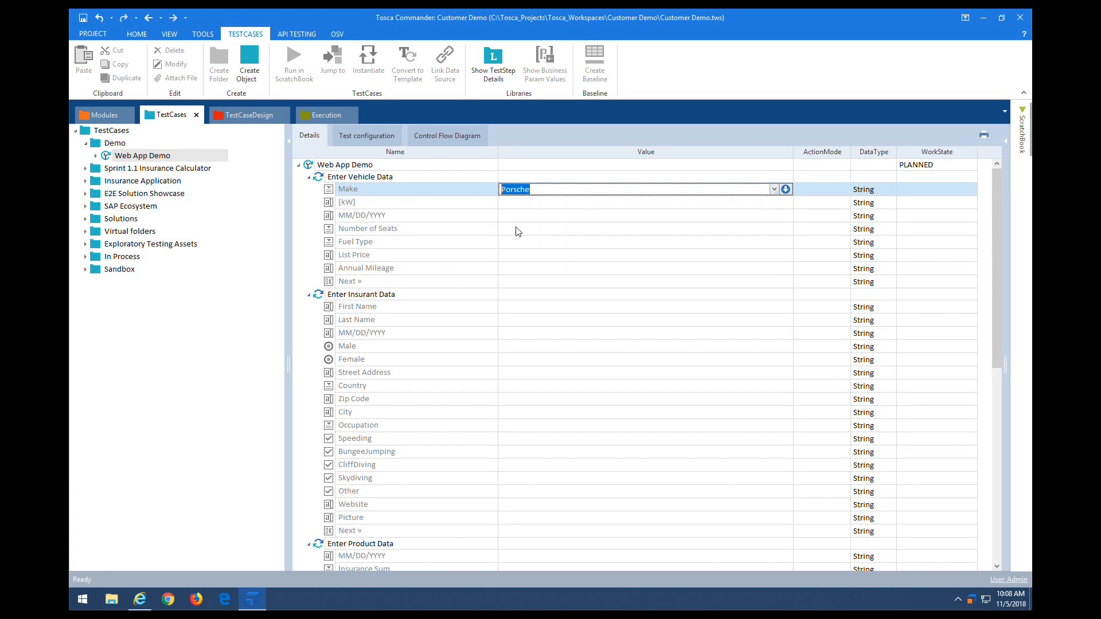
{"action": "left_click", "coordinate": [536, 202]}
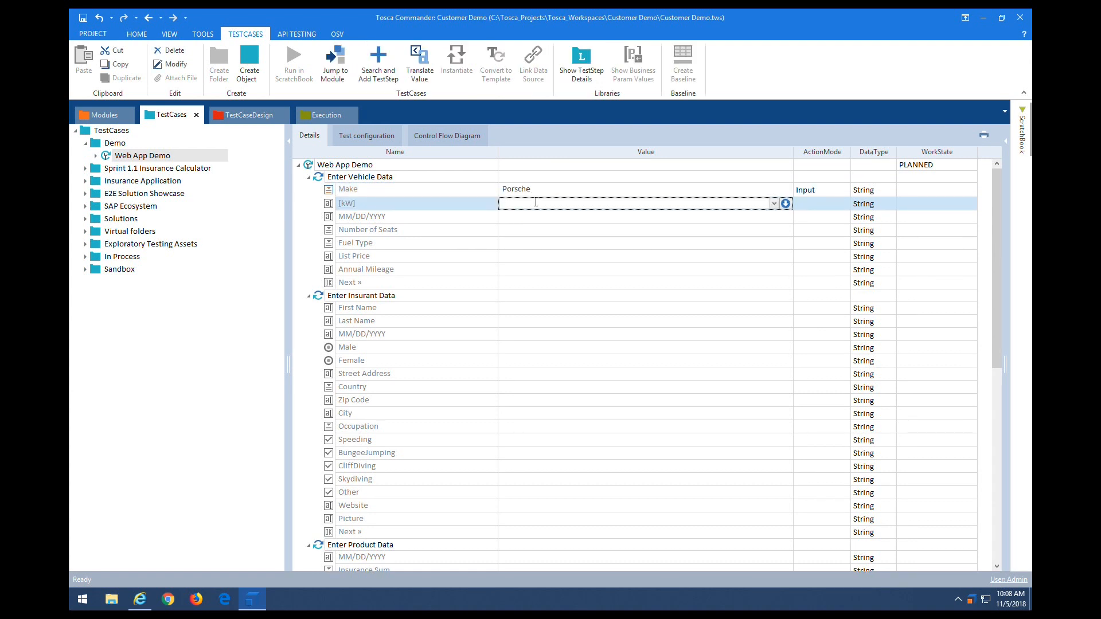
Step: Fill the vehicle step: 225 kW, date 03/09/2018, 4 seats, Gas, list price and mileage, Next X
{"action": "type", "text": "225"}
{"action": "key", "text": "Return"}
{"action": "type", "text": "03/09/2018"}
{"action": "key", "text": "Return"}
{"action": "left_click", "coordinate": [544, 281]}
{"action": "left_click", "coordinate": [585, 297]}
{"action": "left_click", "coordinate": [543, 260]}
{"action": "type", "text": "4500012000"}
{"action": "left_click", "coordinate": [528, 289]}
{"action": "type", "text": "X"}
{"action": "left_click", "coordinate": [526, 314]}
Step: Enter the insurant's first and last name, birth date 03/09/1970 and street address
{"action": "left_click", "coordinate": [527, 313]}
{"action": "type", "text": "John"}
{"action": "left_click", "coordinate": [570, 331]}
{"action": "type", "text": "Doe"}
{"action": "left_click", "coordinate": [533, 344]}
{"action": "type", "text": "03/09/1970"}
{"action": "left_click", "coordinate": [521, 360]}
{"action": "type", "text": "X"}
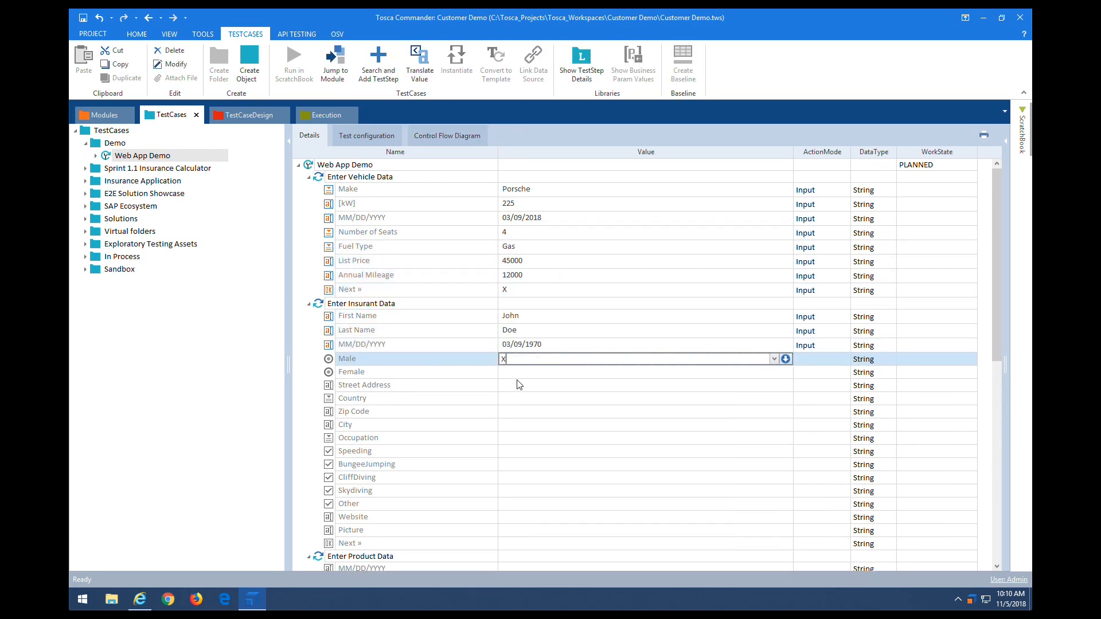
{"action": "type", "text": "00 Washington Street"}
{"action": "left_click", "coordinate": [518, 401]}
{"action": "left_click", "coordinate": [773, 401]}
{"action": "left_click_drag", "start_coordinate": [773, 419], "coordinate": [777, 462]}
{"action": "left_click", "coordinate": [521, 422]}
{"action": "left_click", "coordinate": [519, 415]}
{"action": "type", "text": "17568"}
{"action": "left_click", "coordinate": [520, 430]}
{"action": "type", "text": "Wyatt"}
{"action": "left_click", "coordinate": [774, 445]}
{"action": "left_click", "coordinate": [519, 465]}
{"action": "left_click", "coordinate": [519, 458]}
{"action": "type", "text": "True"}
{"action": "left_click", "coordinate": [519, 485]}
{"action": "type", "text": "True"}
{"action": "left_click", "coordinate": [518, 526]}
{"action": "type", "text": "www.insurant.com"}
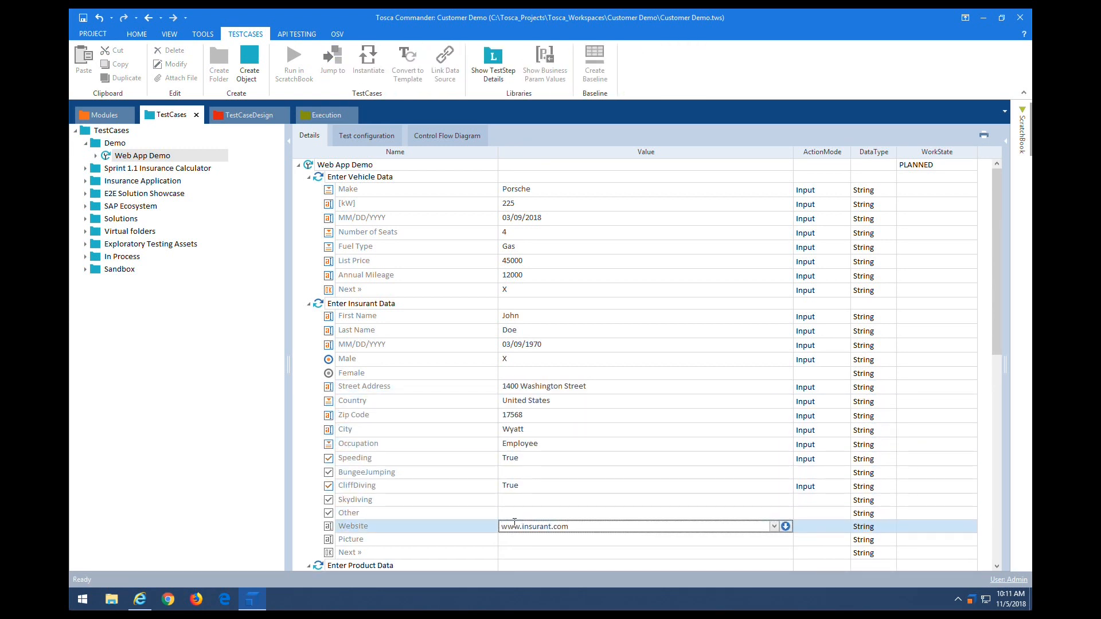
{"action": "left_click", "coordinate": [656, 554]}
Step: Set product start date 12/25/2018, insurance sum, merit rating Super Bonus and damage insurance Full Coverage
{"action": "scroll", "coordinate": [996, 528], "scroll_direction": "down", "scroll_amount": 10}
{"action": "left_click", "coordinate": [527, 177]}
{"action": "type", "text": "12/25/2018"}
{"action": "double_click", "coordinate": [774, 192]}
{"action": "left_click", "coordinate": [561, 261]}
{"action": "left_click", "coordinate": [773, 206]}
{"action": "left_click", "coordinate": [773, 206]}
{"action": "left_click", "coordinate": [562, 227]}
{"action": "double_click", "coordinate": [774, 219]}
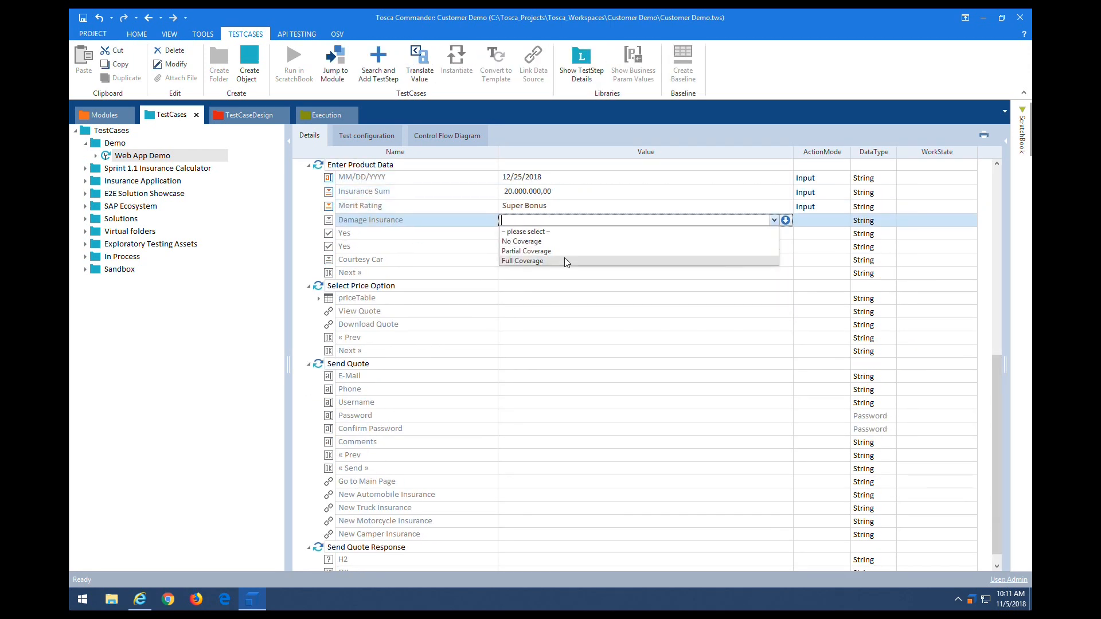
{"action": "left_click", "coordinate": [565, 261]}
Step: Set both optional products to True, Courtesy Car to Yes, and the product Next to X
{"action": "left_click", "coordinate": [512, 235]}
{"action": "type", "text": "True"}
{"action": "left_click", "coordinate": [513, 248]}
{"action": "type", "text": "True"}
{"action": "left_click", "coordinate": [774, 263]}
{"action": "left_click", "coordinate": [551, 295]}
{"action": "left_click", "coordinate": [514, 277]}
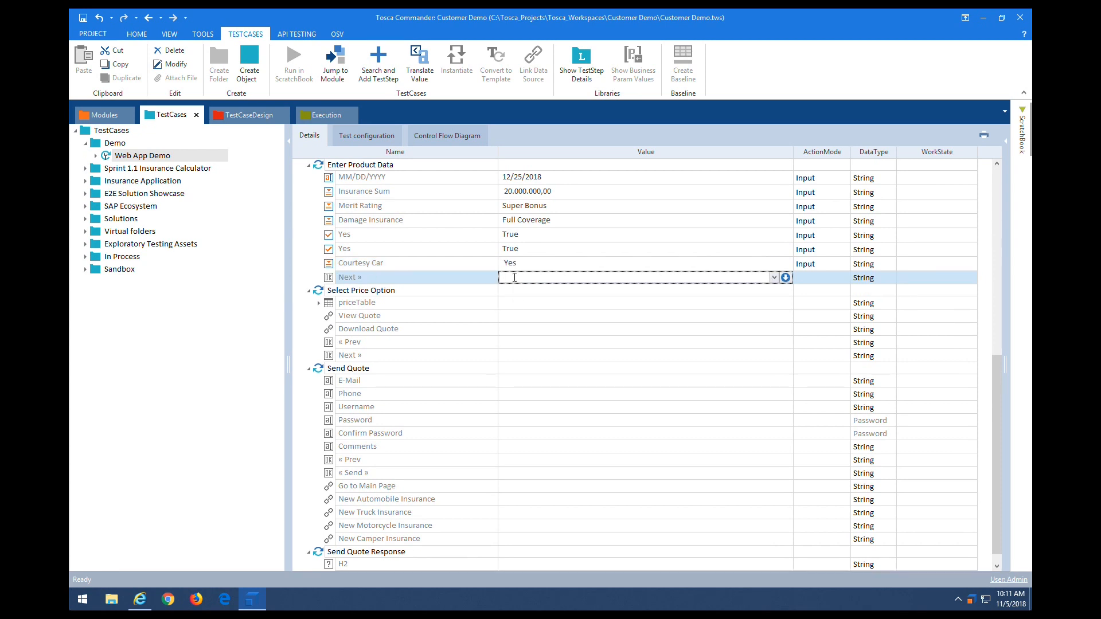
{"action": "type", "text": "X"}
{"action": "left_click", "coordinate": [517, 305]}
Step: Select Platinum, verify its price table row $1 cell equals 1,433.00, and set Next to X
{"action": "left_click", "coordinate": [319, 304]}
{"action": "left_click", "coordinate": [512, 344]}
{"action": "type", "text": "X"}
{"action": "left_click", "coordinate": [329, 371]}
{"action": "left_click", "coordinate": [492, 371]}
{"action": "left_click", "coordinate": [395, 386]}
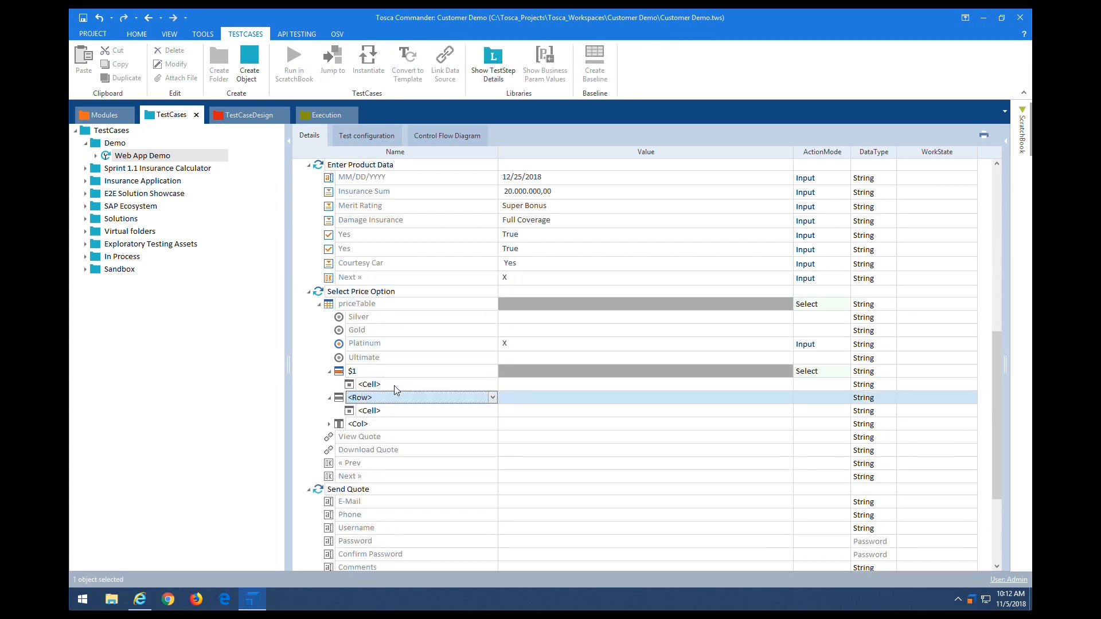
{"action": "left_click", "coordinate": [492, 385]}
{"action": "left_click", "coordinate": [395, 433]}
{"action": "left_click", "coordinate": [545, 388]}
{"action": "type", "text": "1,433.00"}
{"action": "left_click", "coordinate": [525, 490]}
{"action": "type", "text": "X"}
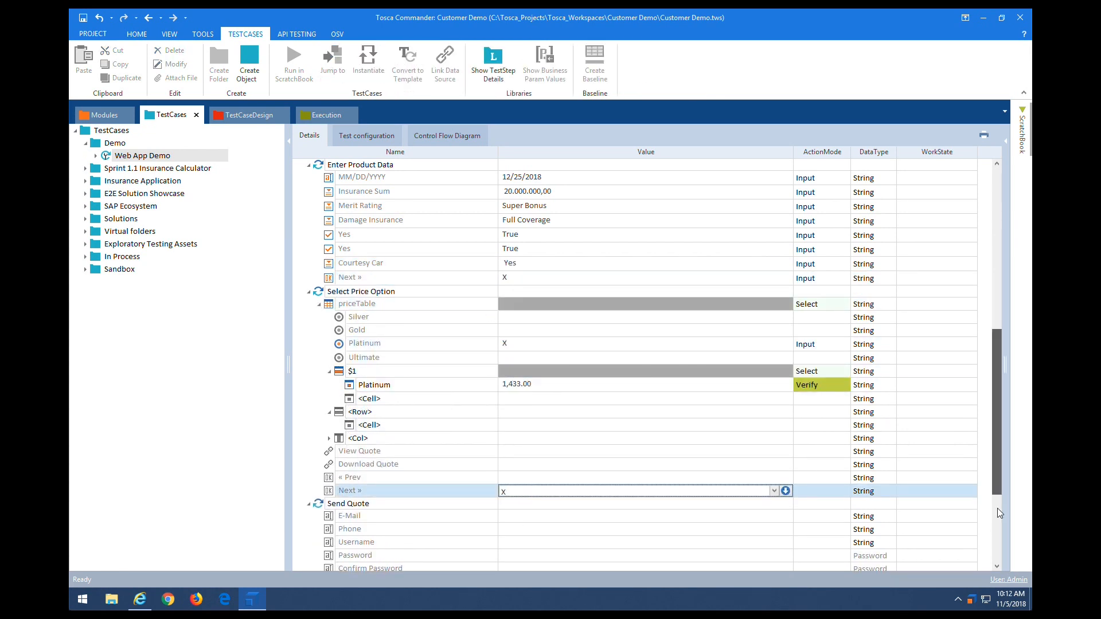
Step: Fill the quote form's e-mail, phone, username and password fields
{"action": "scroll", "coordinate": [998, 483], "scroll_direction": "down", "scroll_amount": 4}
{"action": "left_click", "coordinate": [526, 365]}
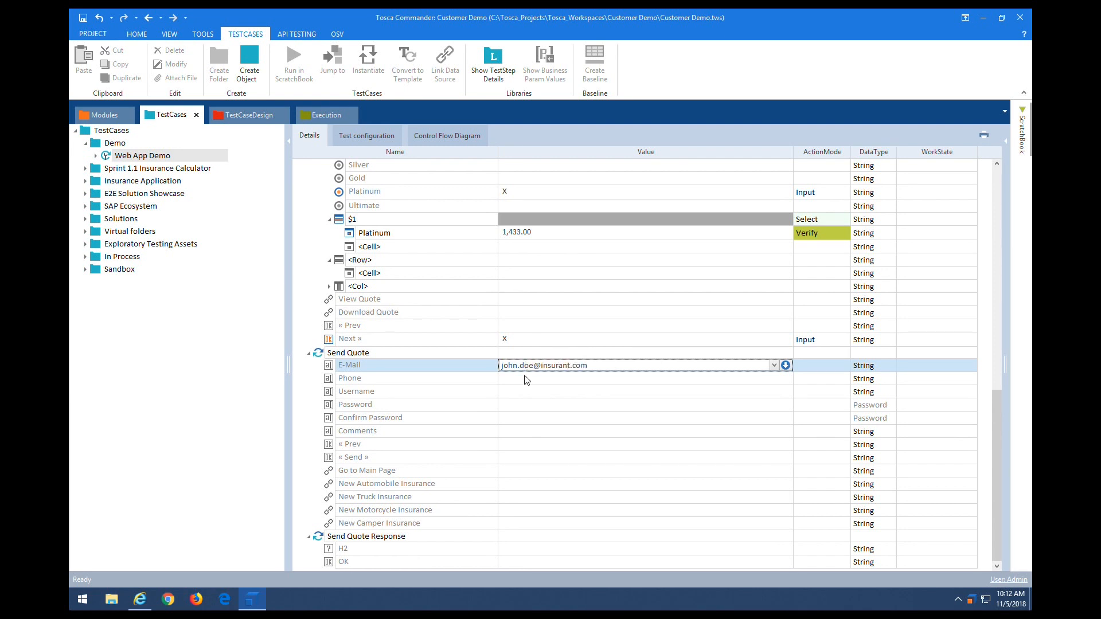
{"action": "left_click", "coordinate": [526, 379]}
{"action": "left_click", "coordinate": [524, 393]}
{"action": "type", "text": "john.doe"}
{"action": "left_click", "coordinate": [523, 408]}
{"action": "type", "text": "Tr"}
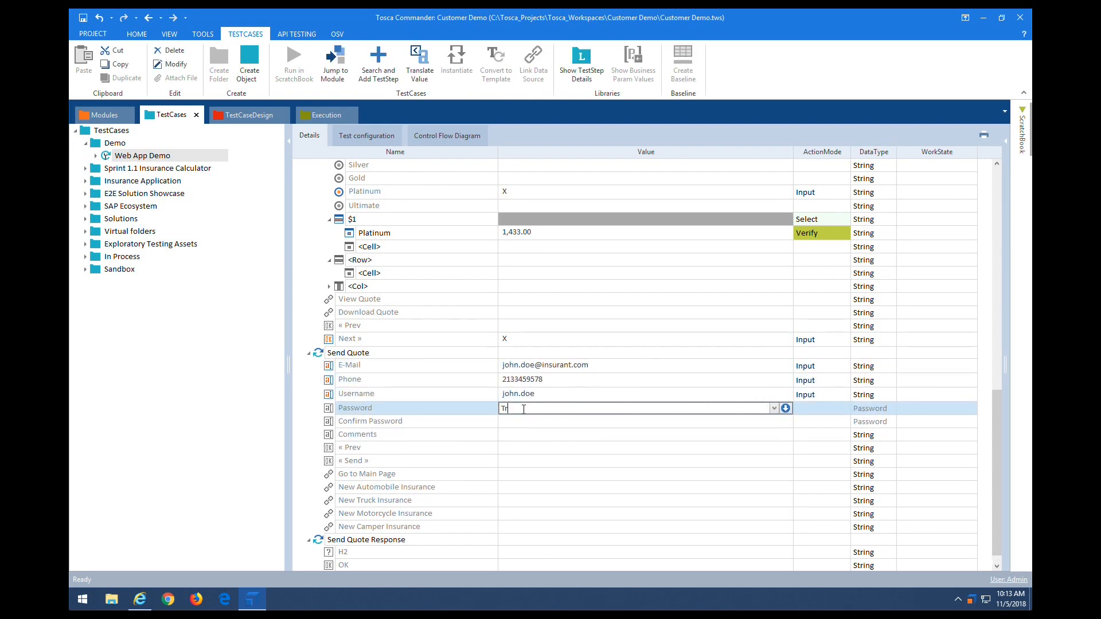
{"action": "type", "text": "icentis"}
{"action": "left_click", "coordinate": [522, 422]}
{"action": "type", "text": "Tricentis"}
Step: Set Send to X, verify H2 InnerText == *success*, and set New Automobile Insurance to X
{"action": "left_click", "coordinate": [513, 464]}
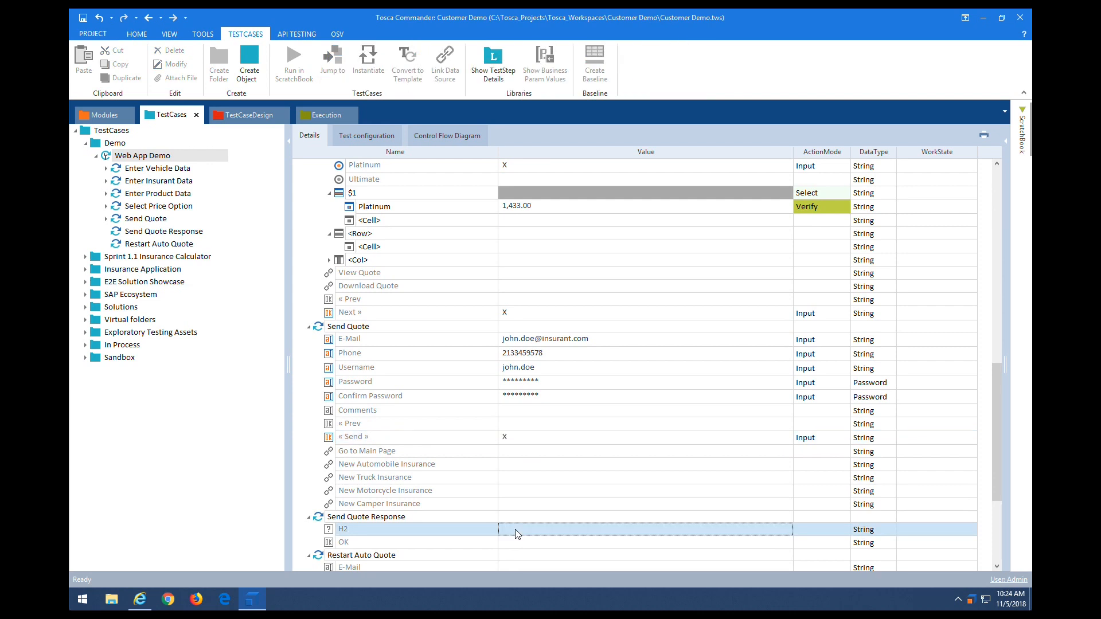
{"action": "left_click", "coordinate": [573, 529]}
{"action": "left_click", "coordinate": [533, 456]}
{"action": "type", "text": "*success*"}
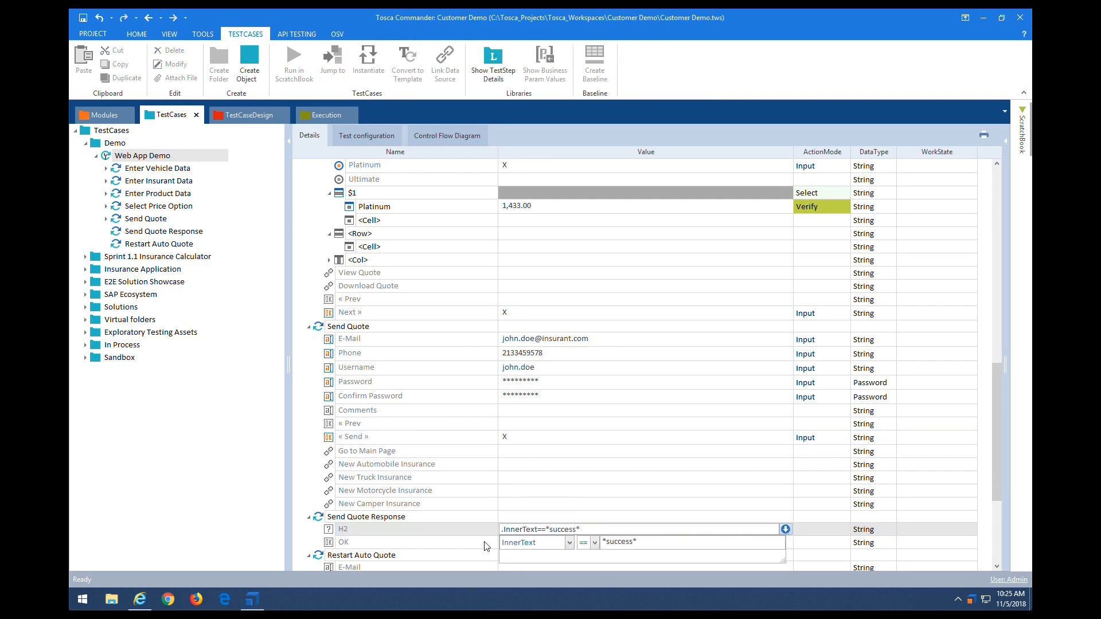
{"action": "key", "text": "Return"}
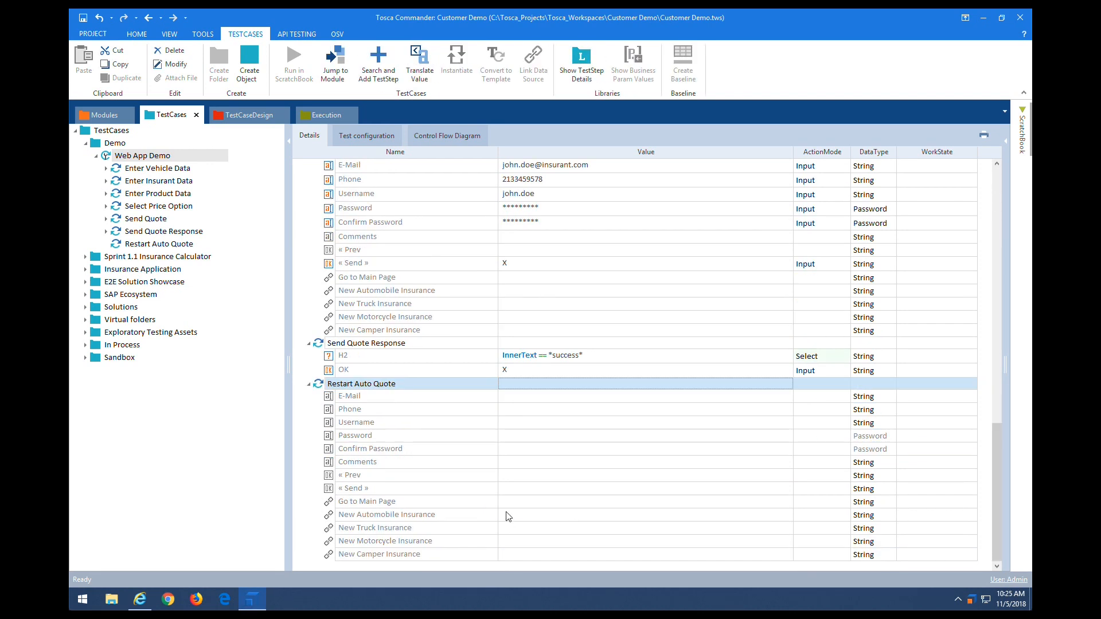
{"action": "left_click", "coordinate": [571, 514]}
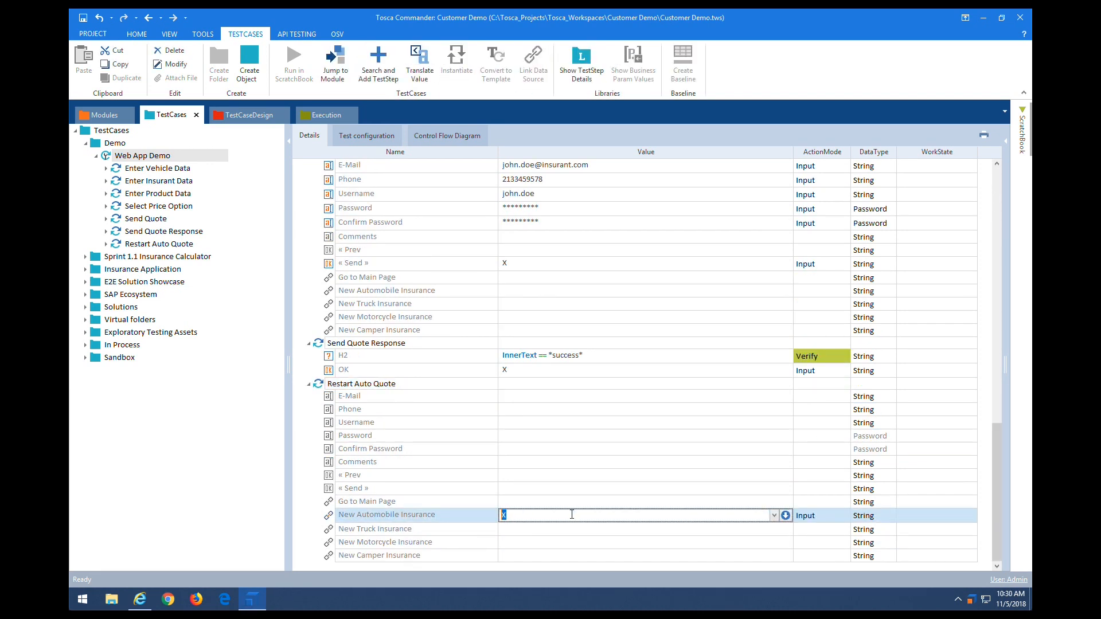
{"action": "left_click_drag", "start_coordinate": [997, 518], "coordinate": [1016, 252]}
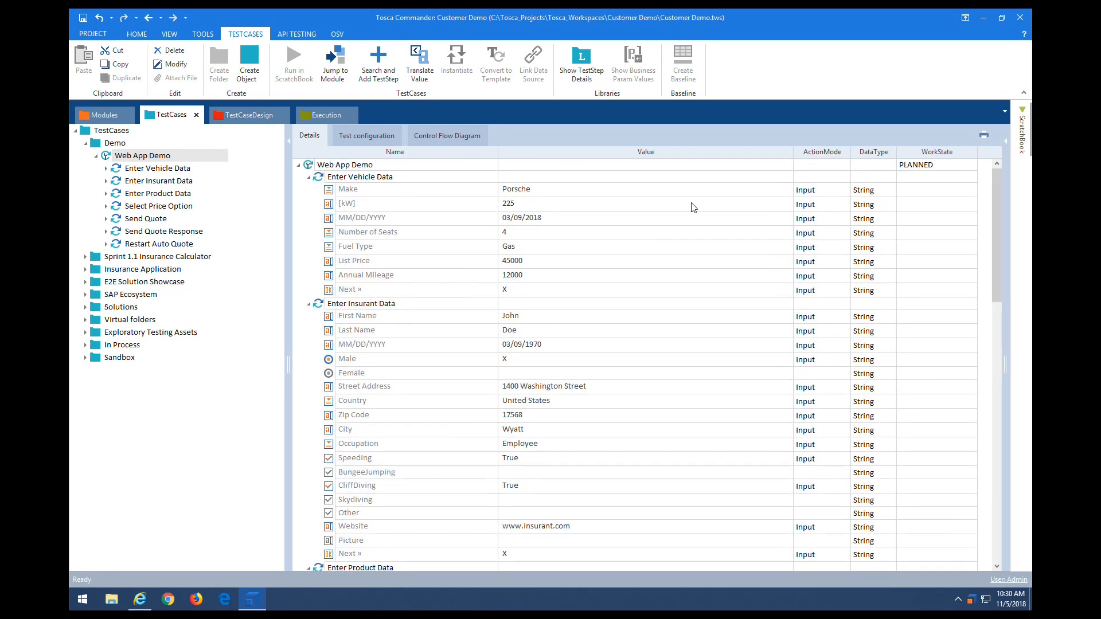
Step: Check the control flow diagram, then dock the TestCaseDesign view as its own pane
{"action": "left_click", "coordinate": [434, 138]}
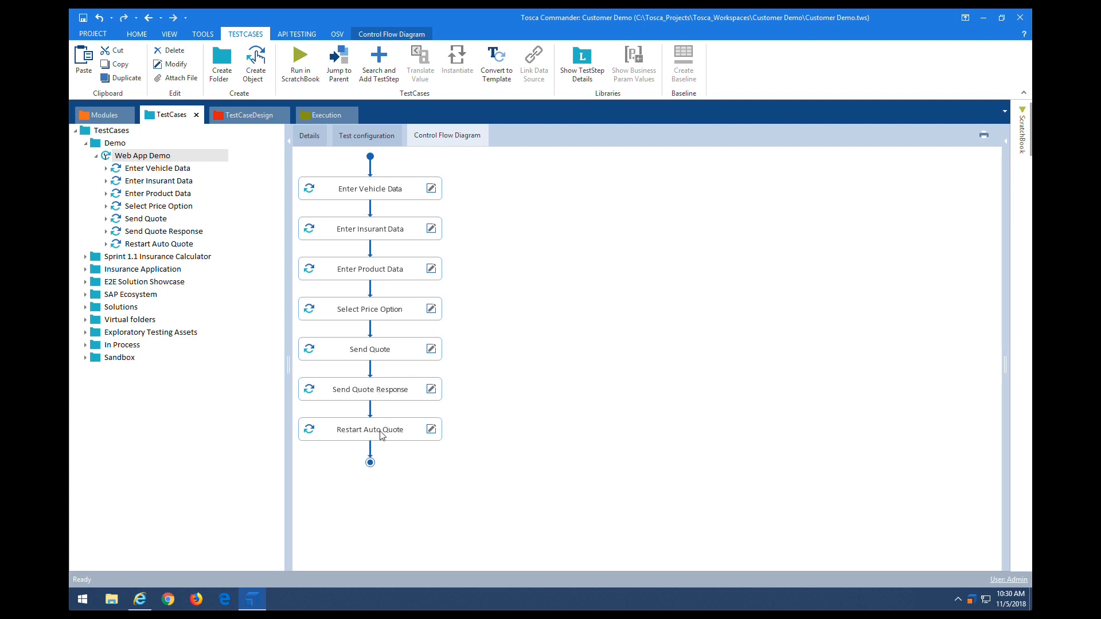
{"action": "left_click", "coordinate": [308, 137]}
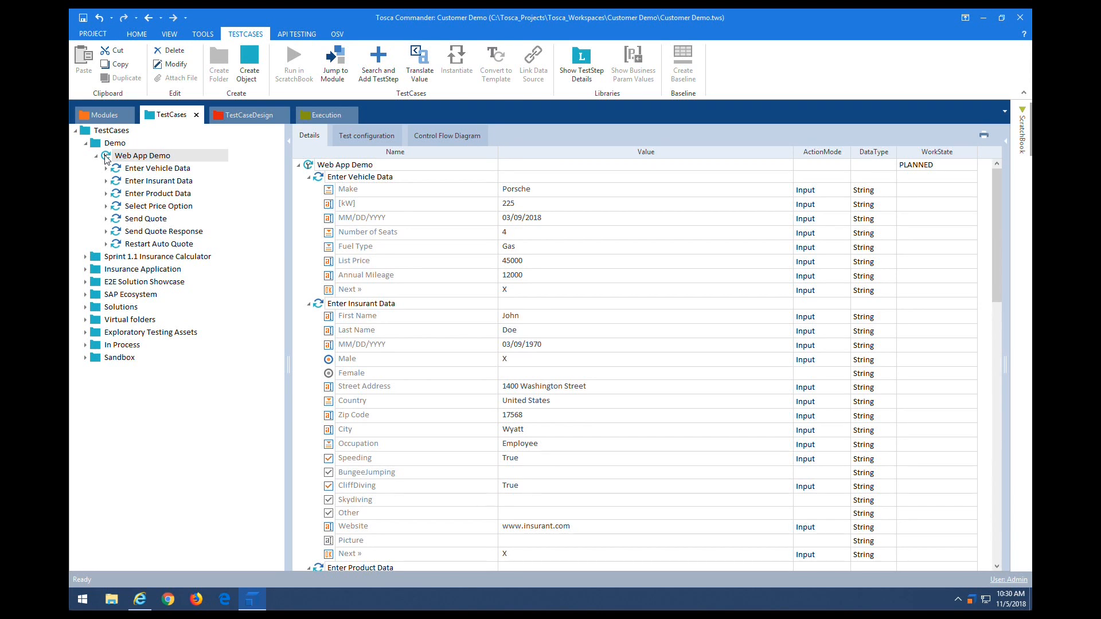
{"action": "left_click_drag", "start_coordinate": [229, 116], "coordinate": [565, 339]}
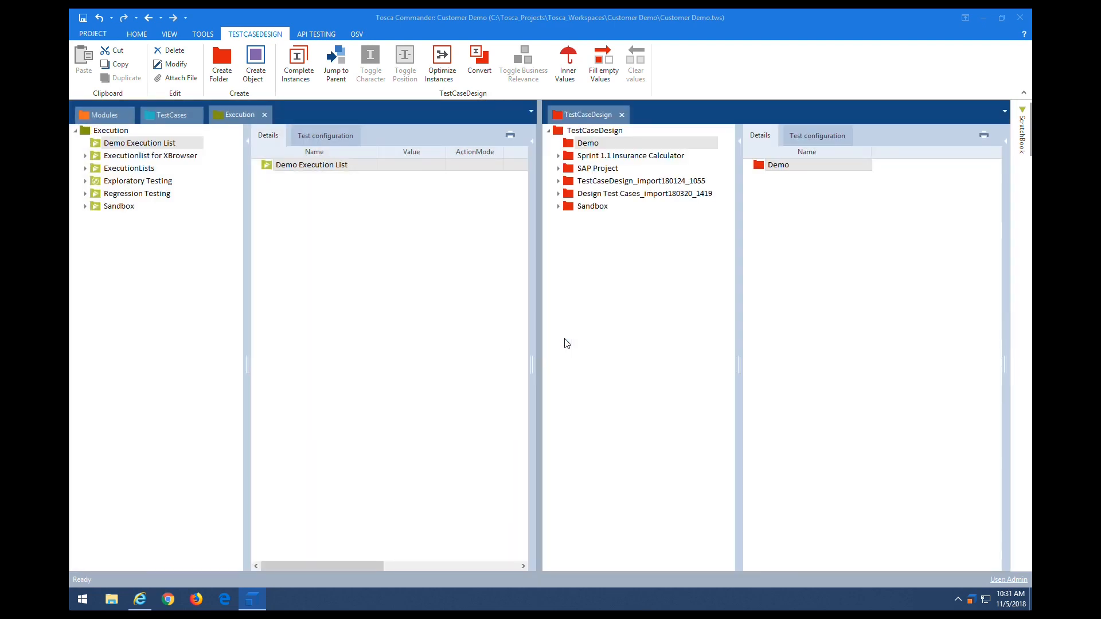
Step: Drag Web App Demo into the TestCaseDesign Demo folder and open the resulting Web App Demo sheet
{"action": "left_click", "coordinate": [166, 117]}
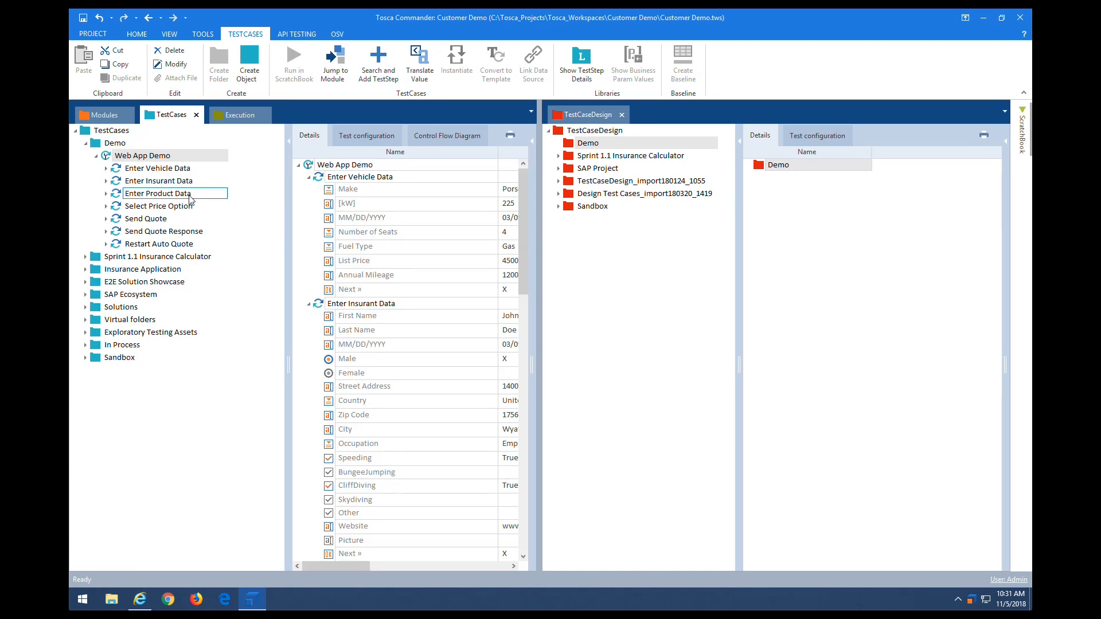
{"action": "left_click_drag", "start_coordinate": [288, 213], "coordinate": [237, 215]}
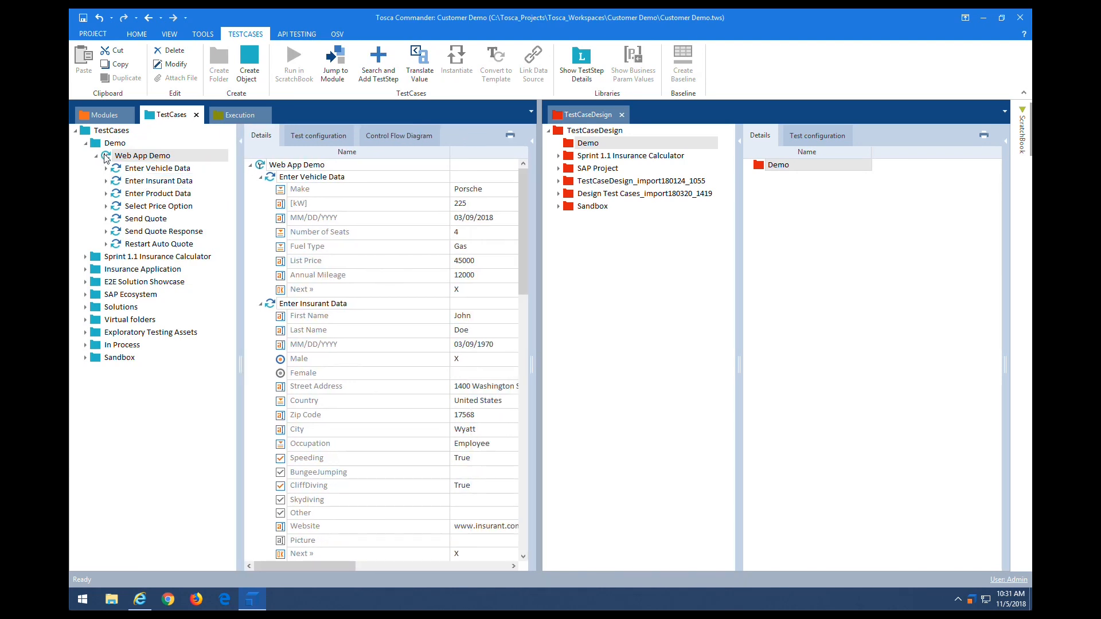
{"action": "left_click_drag", "start_coordinate": [107, 158], "coordinate": [575, 147]}
{"action": "left_click_drag", "start_coordinate": [575, 146], "coordinate": [572, 144]}
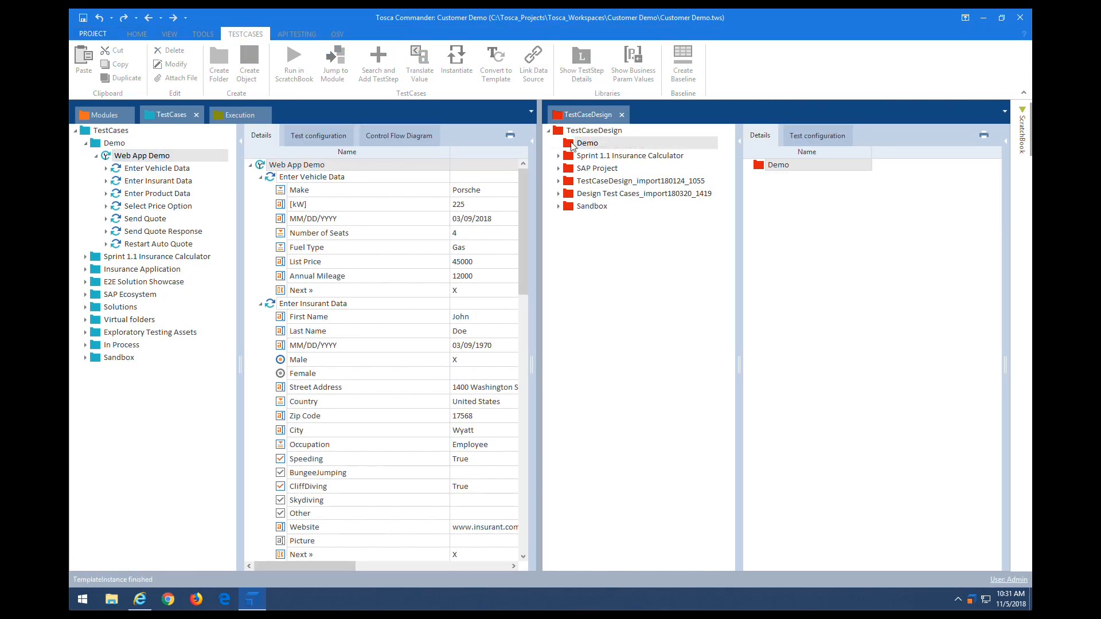
{"action": "left_click", "coordinate": [572, 146]}
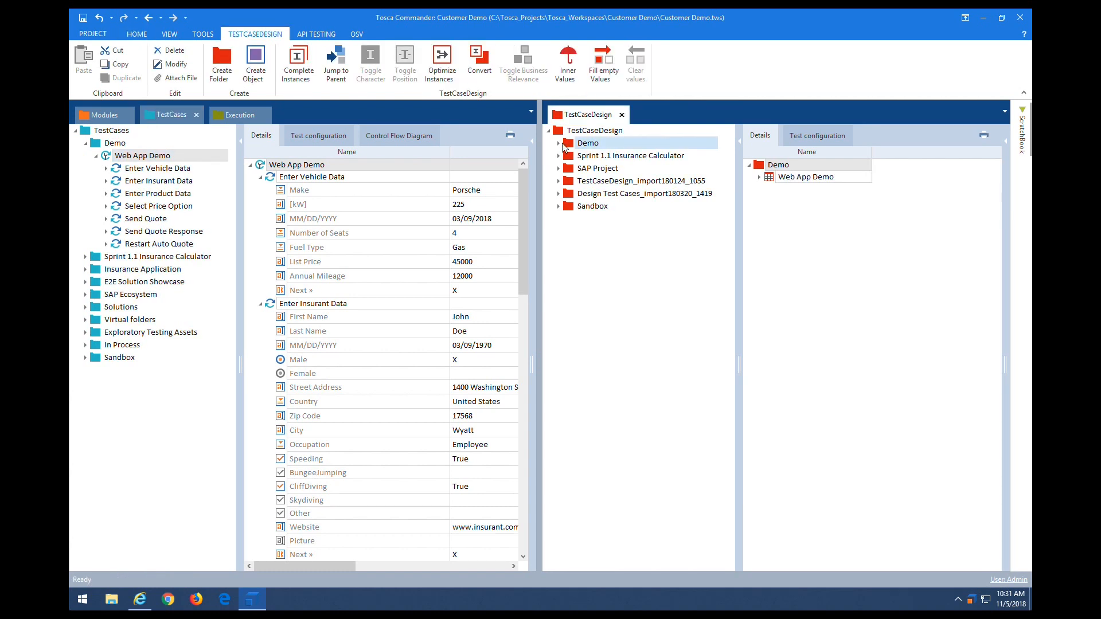
{"action": "left_click", "coordinate": [559, 143]}
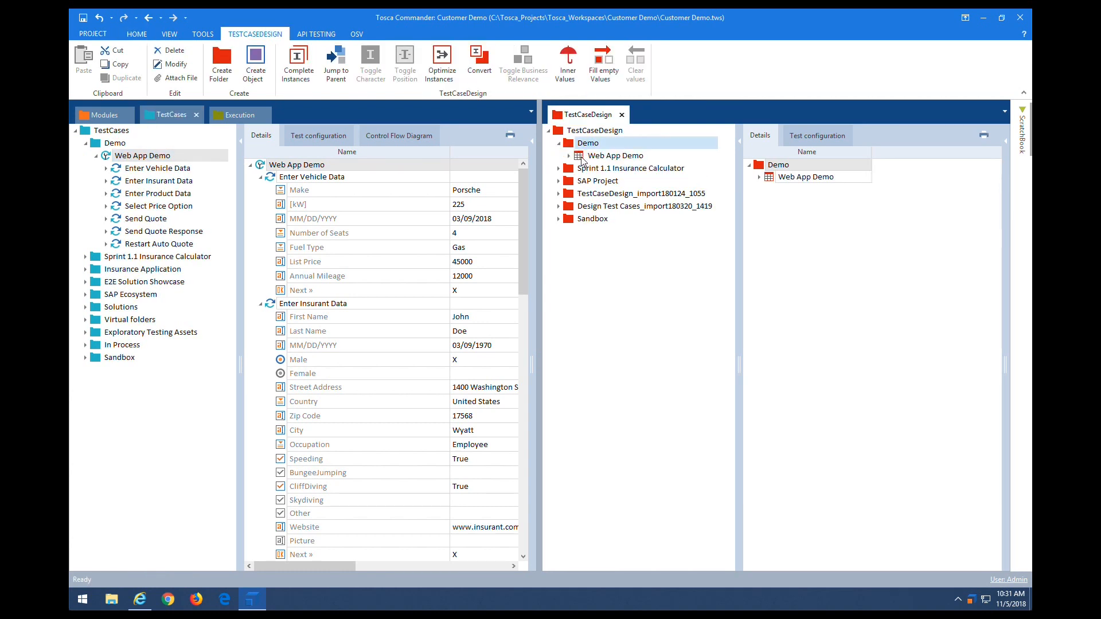
{"action": "left_click", "coordinate": [582, 158]}
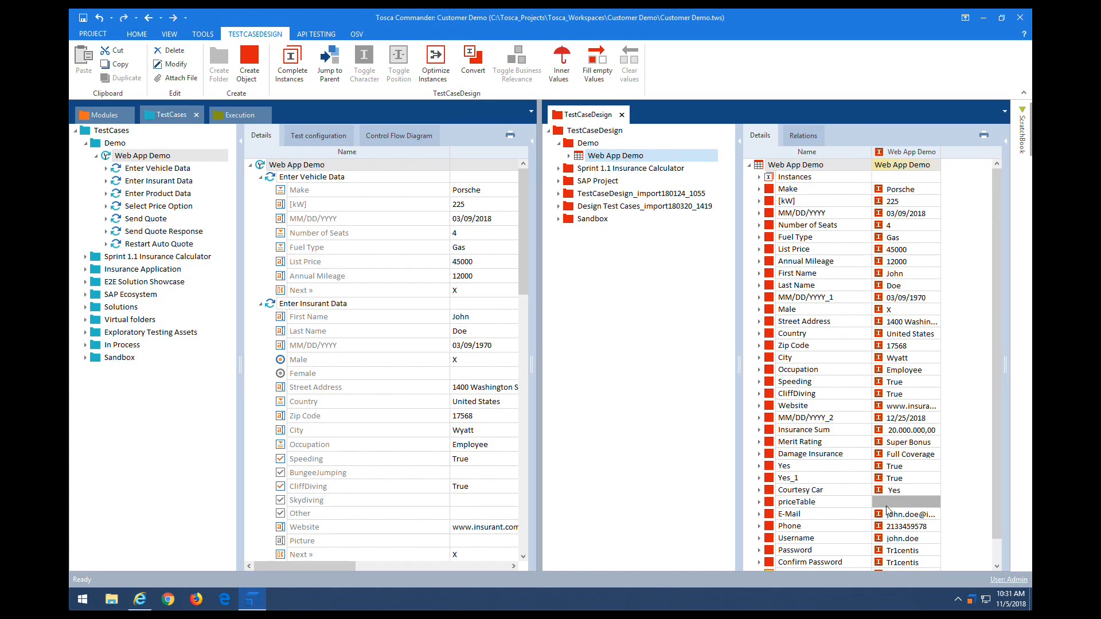
Step: Convert Web App Demo into a sheet-linked template and open the Web App Demo instance under its TemplateInstance
{"action": "left_click_drag", "start_coordinate": [997, 388], "coordinate": [993, 499]}
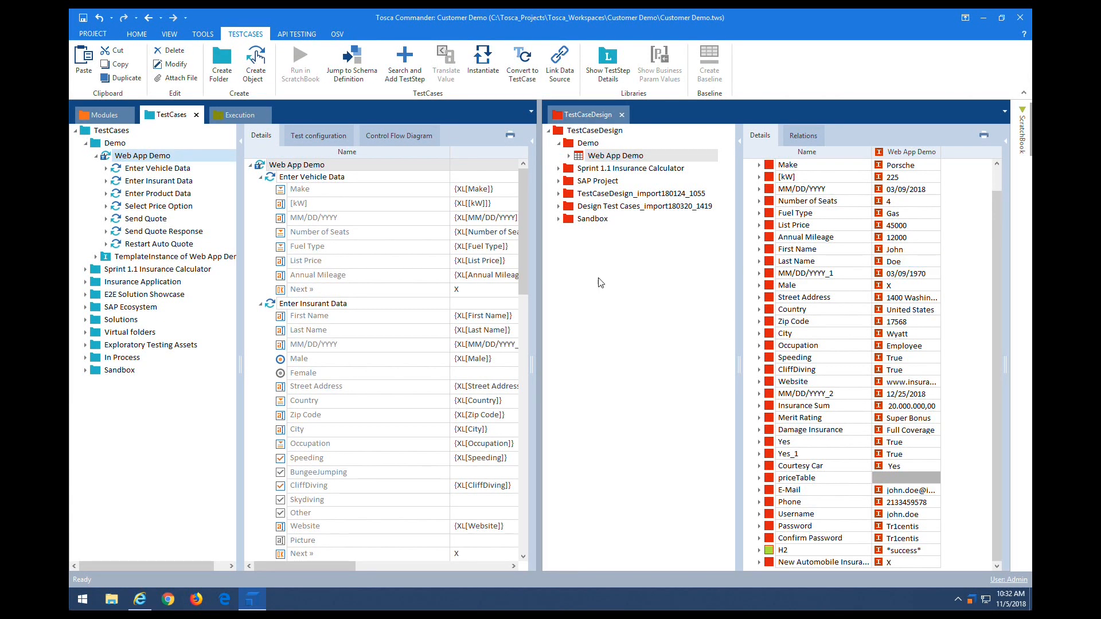
{"action": "left_click_drag", "start_coordinate": [521, 236], "coordinate": [529, 177]}
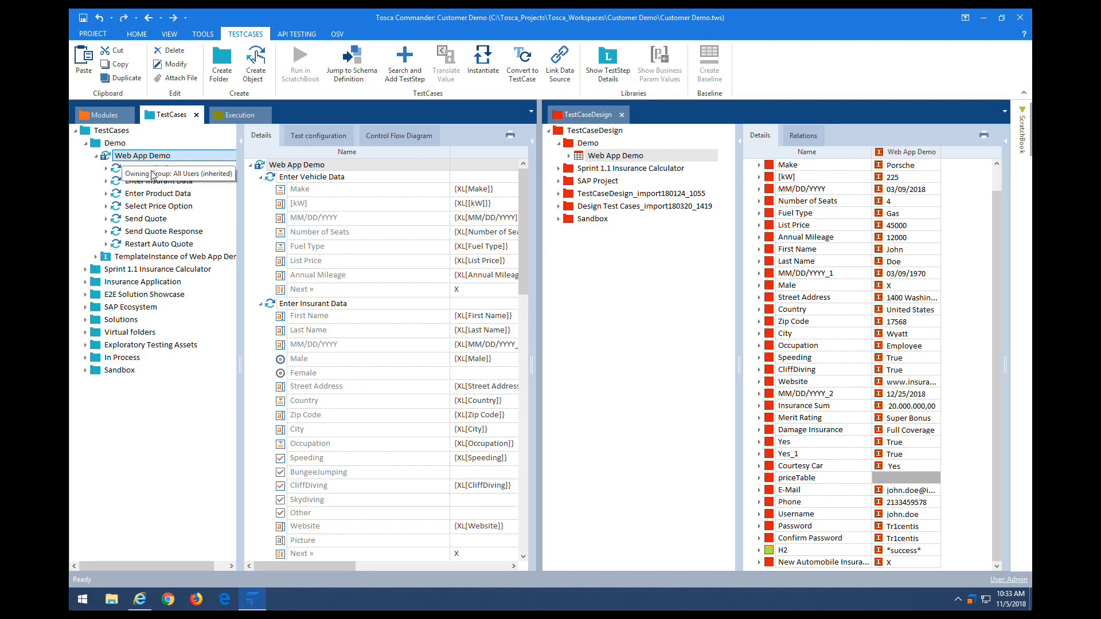
{"action": "left_click", "coordinate": [143, 257]}
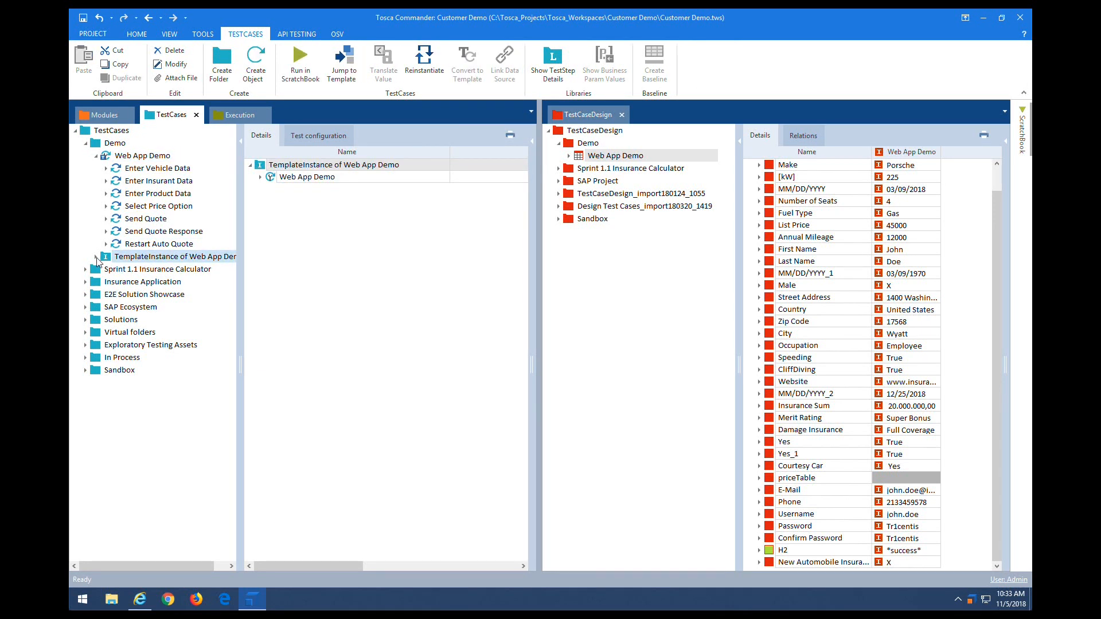
{"action": "left_click", "coordinate": [97, 258]}
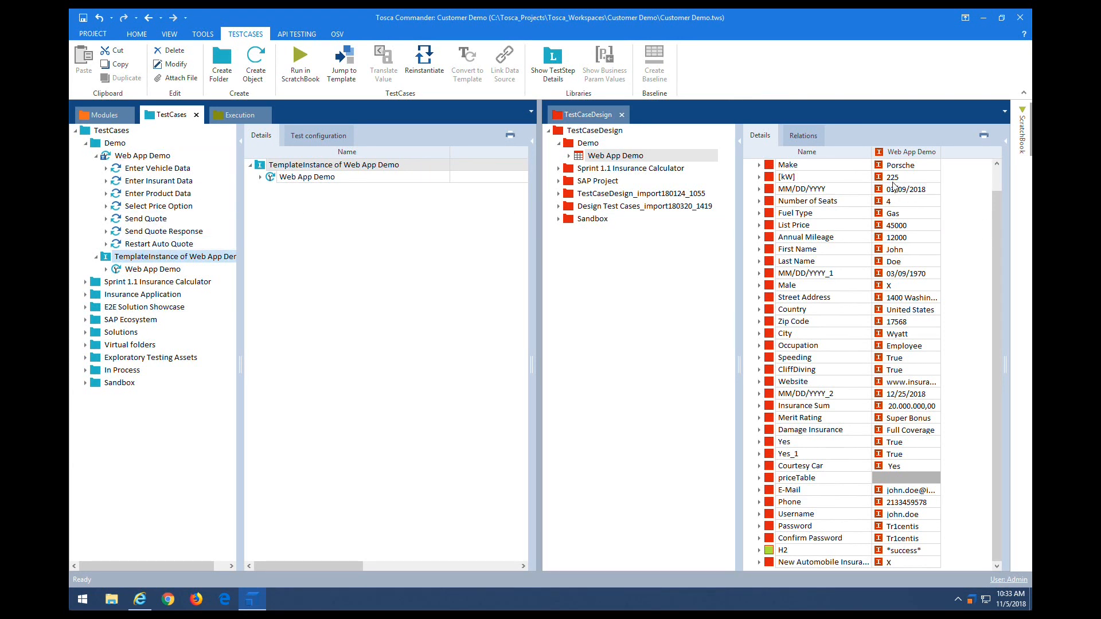
{"action": "left_click", "coordinate": [139, 275]}
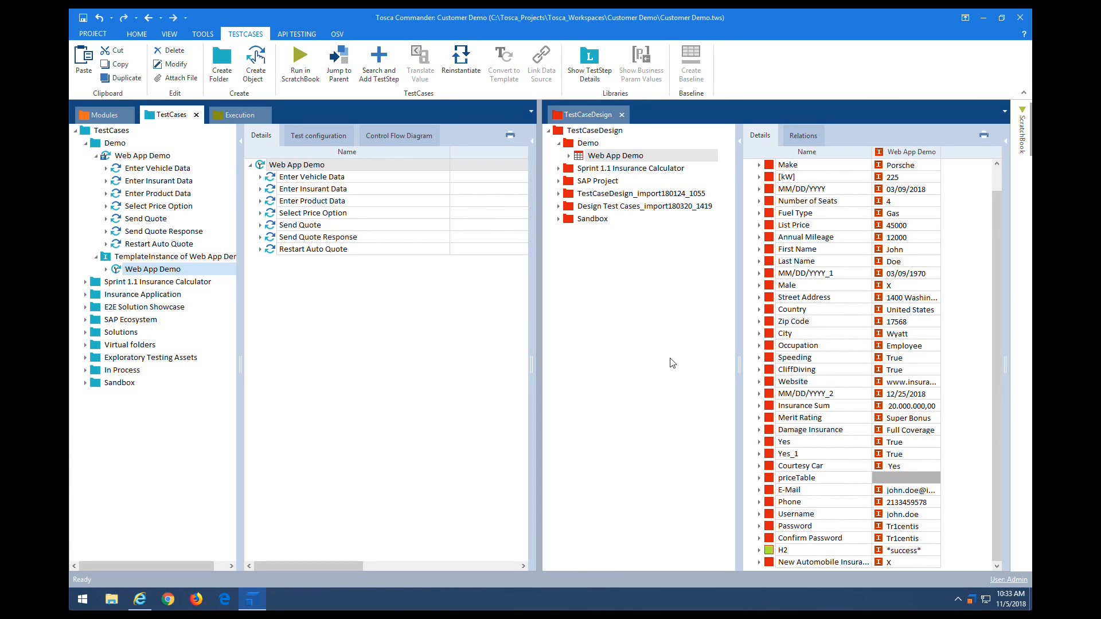
Step: Complete the Web App Demo sheet's instances with one per car make
{"action": "left_click", "coordinate": [580, 159]}
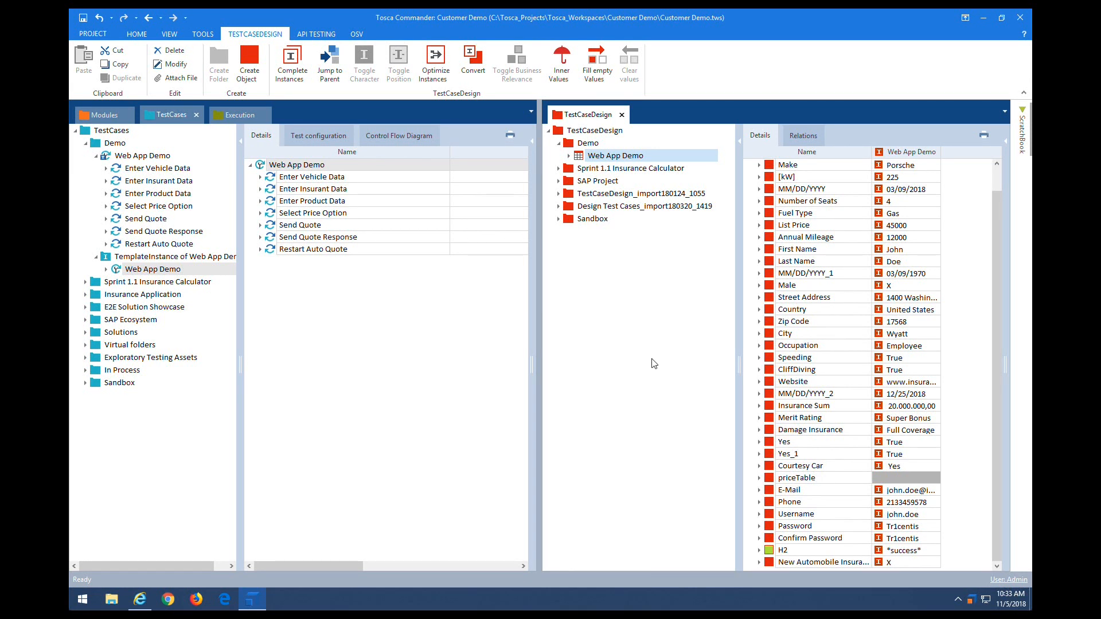
{"action": "left_click", "coordinate": [288, 76]}
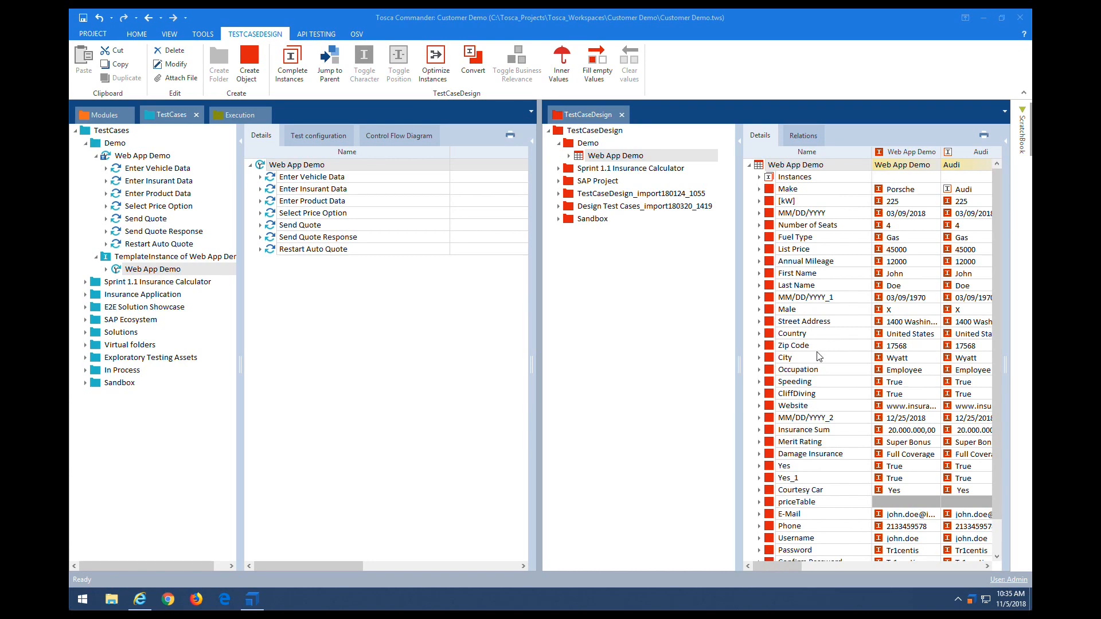
{"action": "left_click_drag", "start_coordinate": [782, 569], "coordinate": [149, 281]}
Step: Reinstantiate the TemplateInstance to generate Audi–Volvo test cases and add it to a new execution list
{"action": "left_click", "coordinate": [140, 262]}
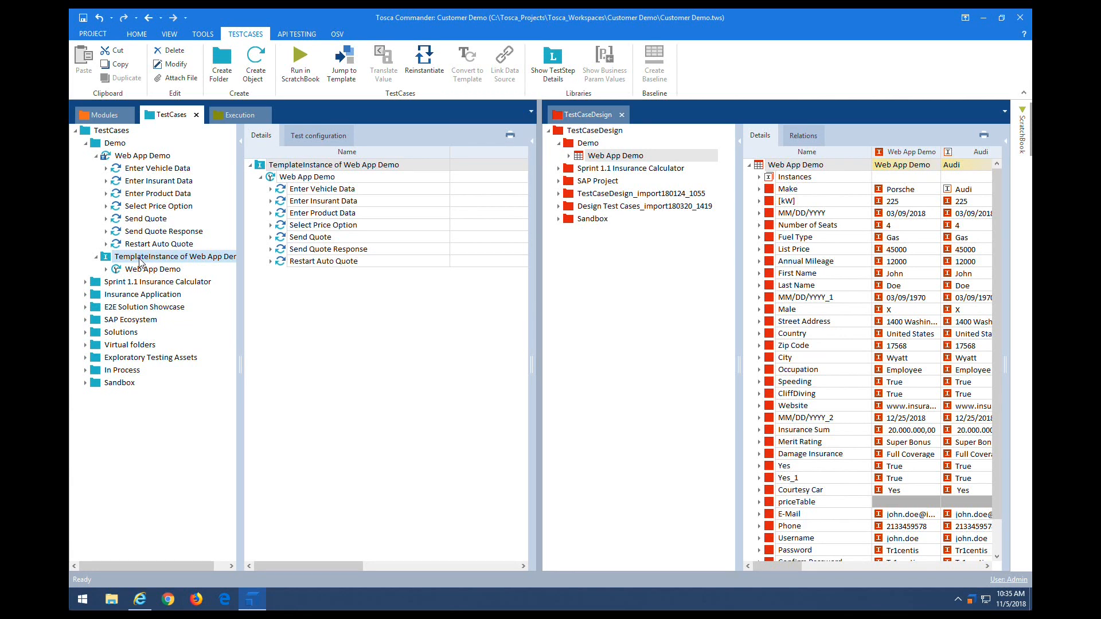
{"action": "left_click", "coordinate": [424, 58]}
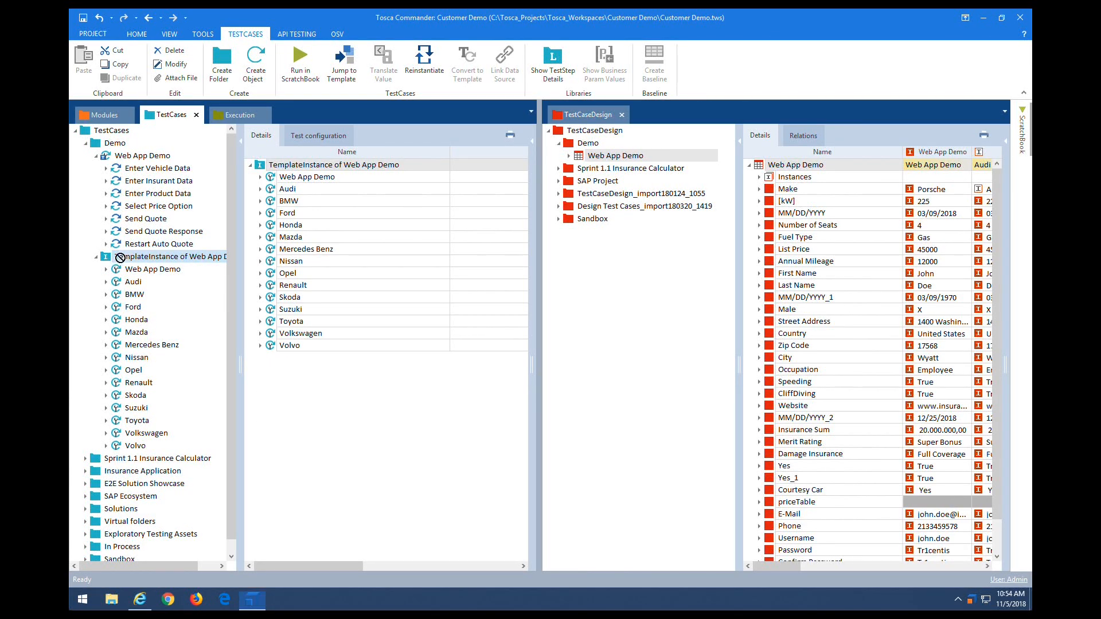
{"action": "left_click_drag", "start_coordinate": [129, 257], "coordinate": [141, 146]}
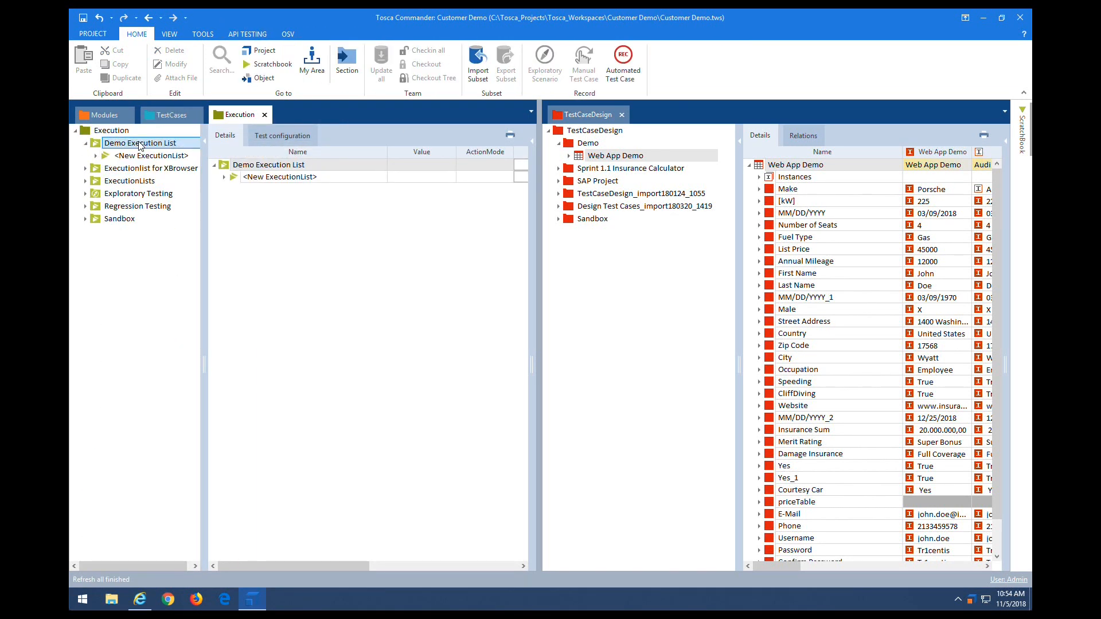
Step: Expand the new execution list's template instance and run Web App Demo, Audi and BMW together
{"action": "left_click", "coordinate": [141, 156]}
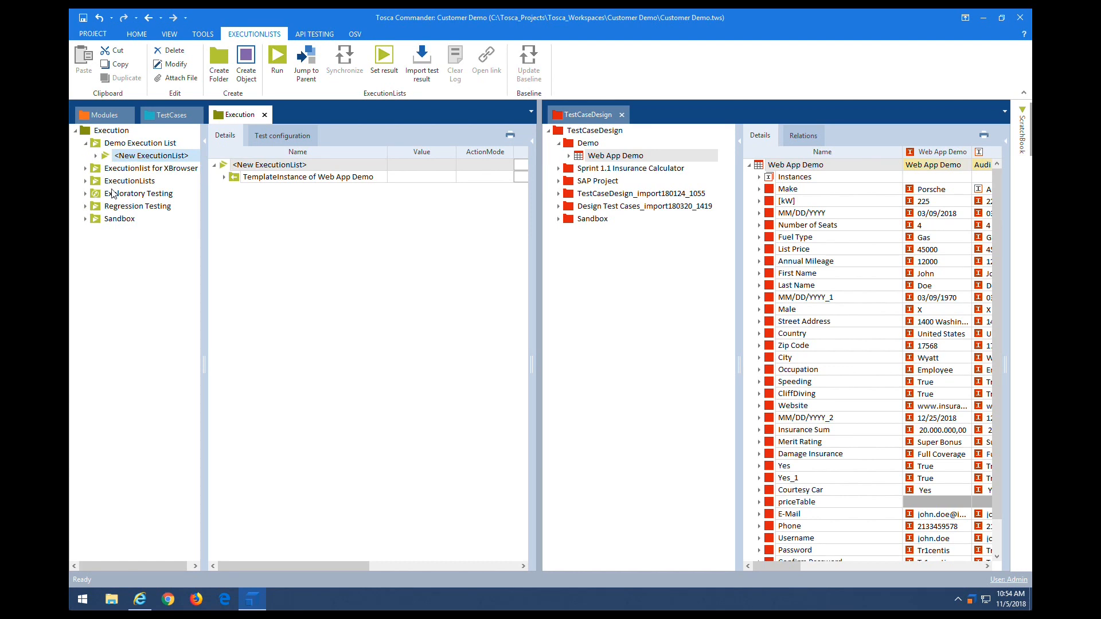
{"action": "left_click", "coordinate": [96, 155]}
{"action": "left_click", "coordinate": [148, 169]}
{"action": "left_click_drag", "start_coordinate": [298, 566], "coordinate": [271, 557]}
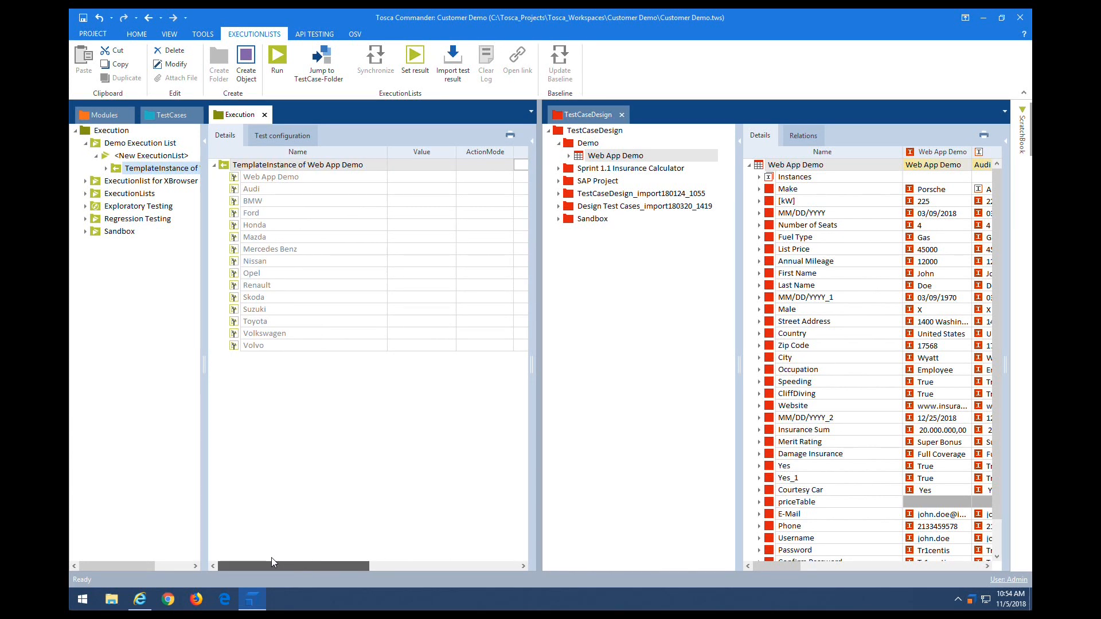
{"action": "left_click", "coordinate": [273, 177]}
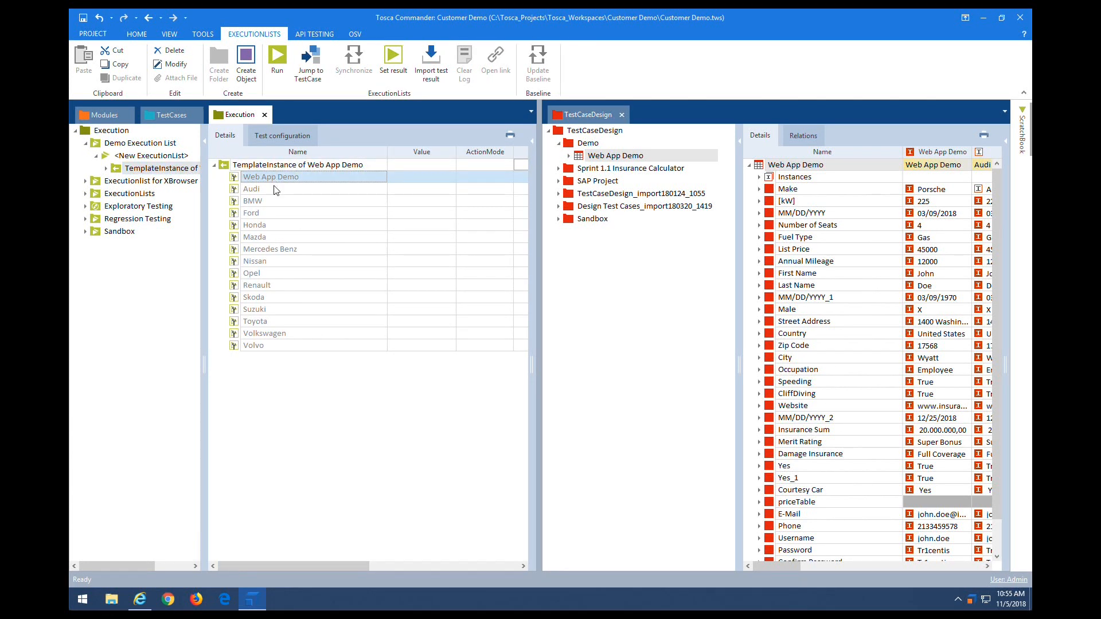
{"action": "left_click", "coordinate": [268, 202], "text": "shift"}
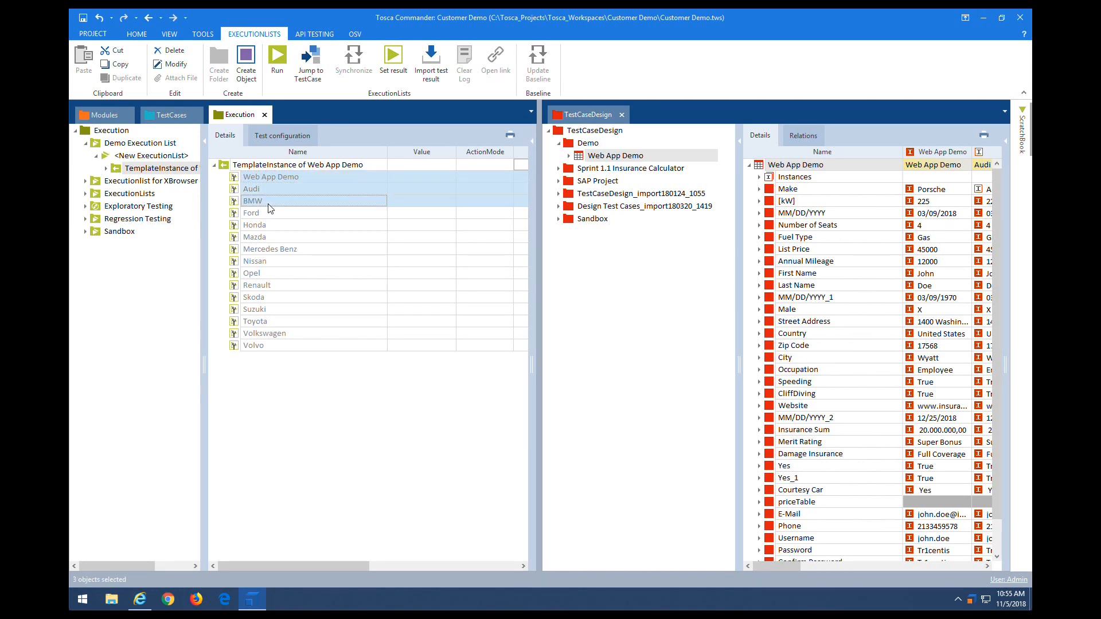
{"action": "left_click", "coordinate": [277, 57]}
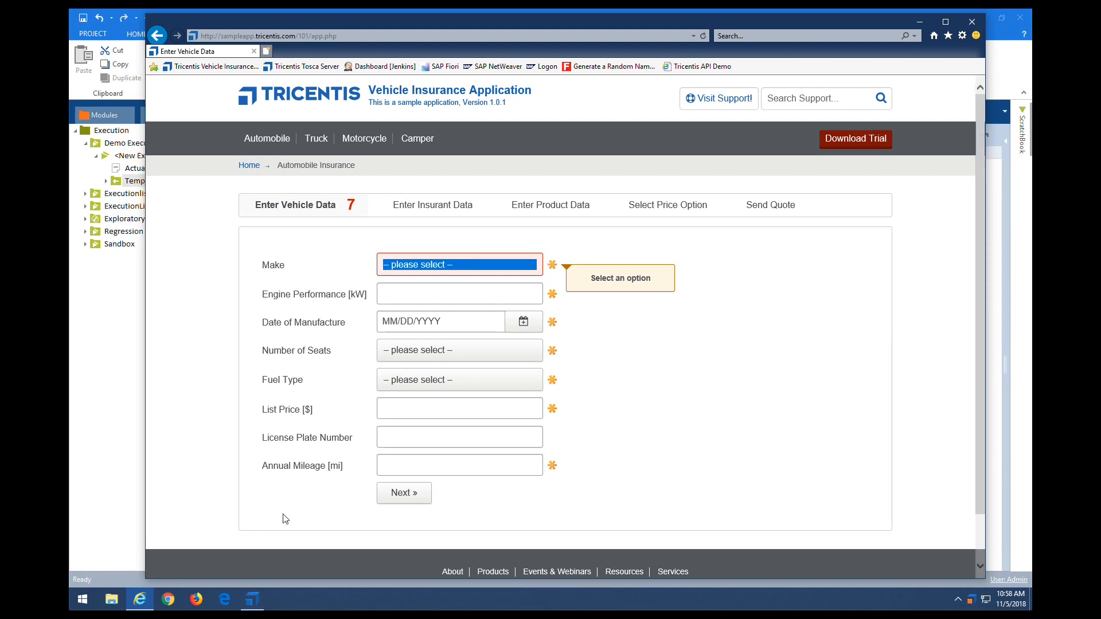
Step: Return to Tosca Commander once the automated Internet Explorer quote-form run ends
{"action": "left_click", "coordinate": [252, 602]}
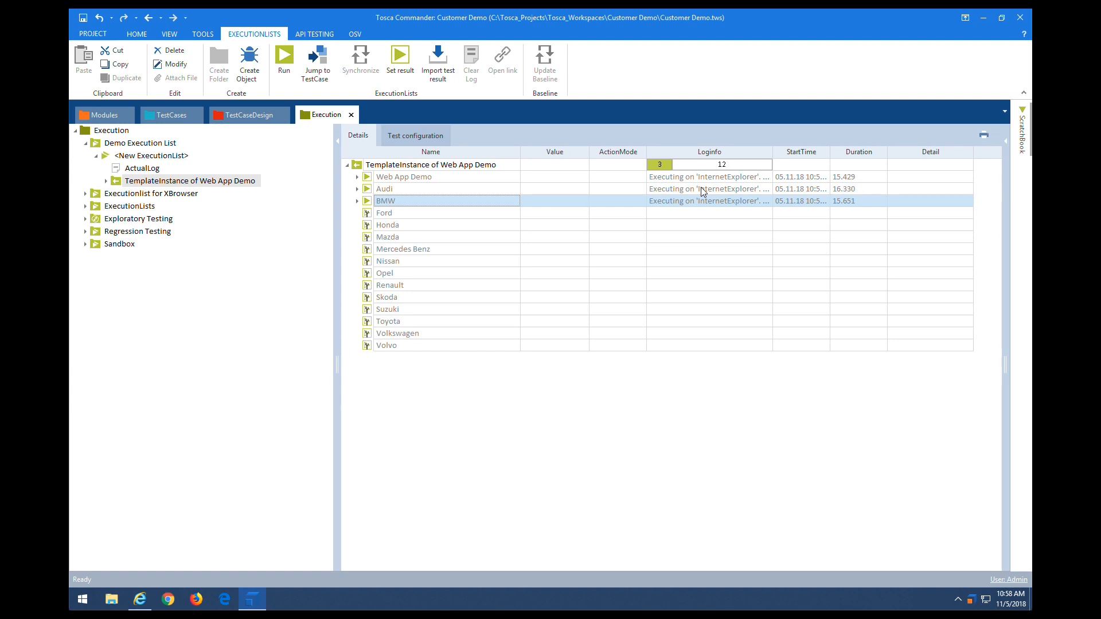
Step: Expand Web App Demo's dated log entry and scroll to the verified Platinum 1,433.00 price
{"action": "left_click", "coordinate": [357, 177]}
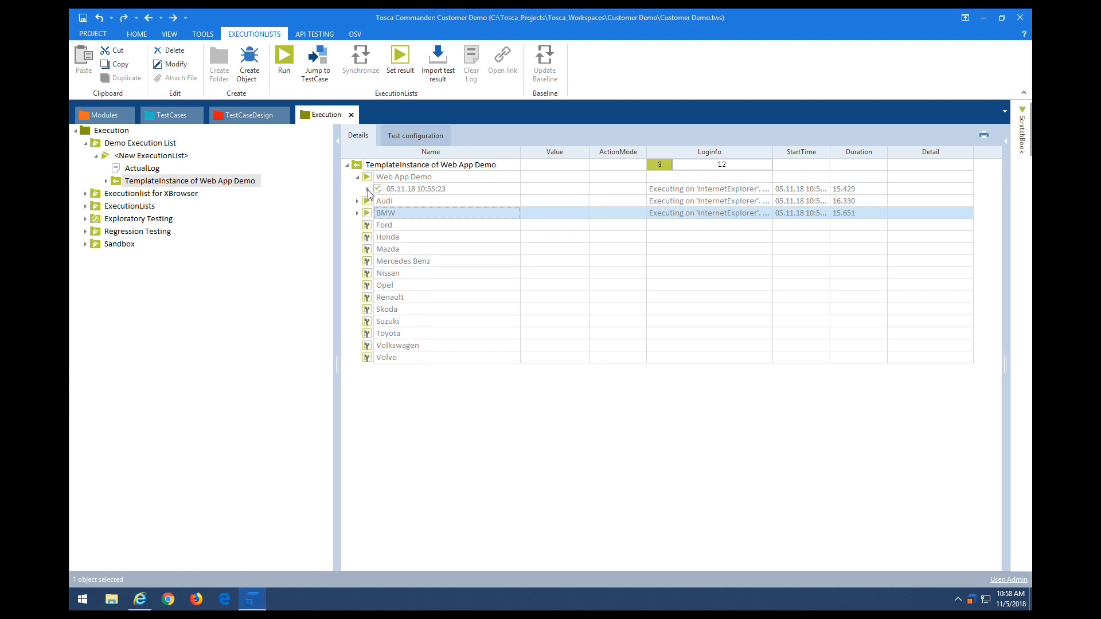
{"action": "left_click", "coordinate": [368, 190]}
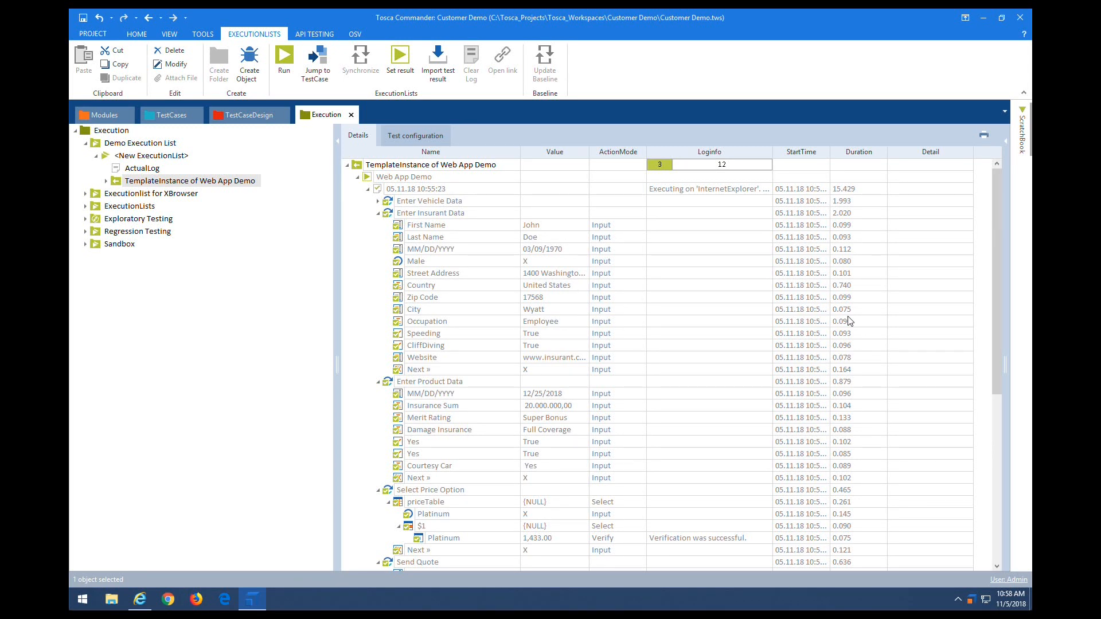
{"action": "mouse_move", "coordinate": [994, 273]}
{"action": "left_mouse_down"}
{"action": "mouse_move", "coordinate": [995, 397]}
{"action": "mouse_move", "coordinate": [999, 252]}
{"action": "left_mouse_up"}
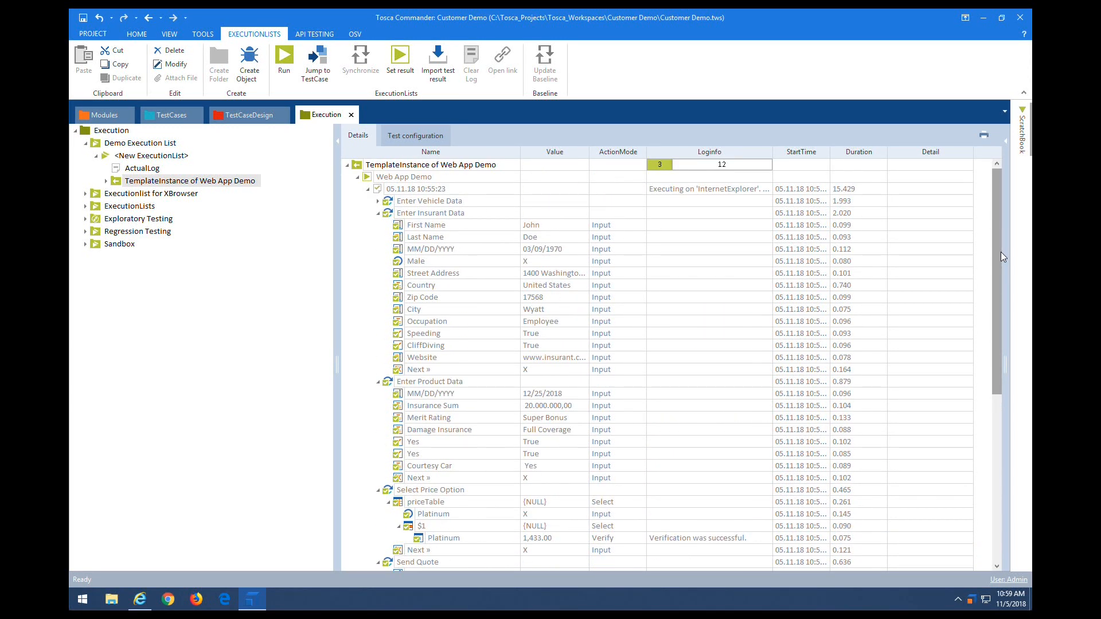